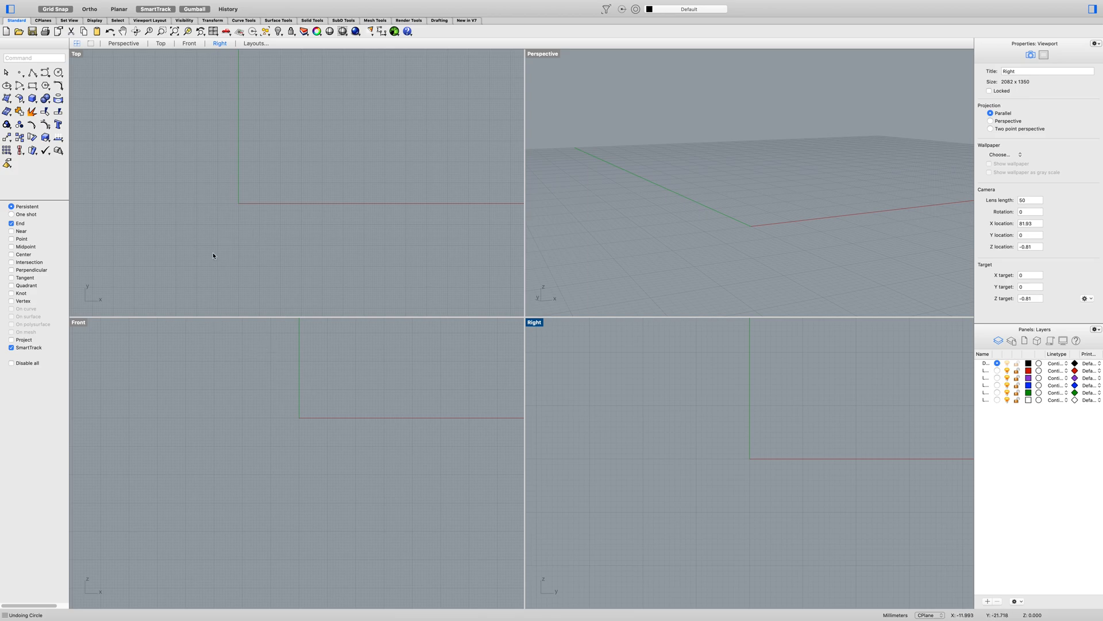
Draw a circle of about 10 mm radius centred on the origin in the Front view.
{"action": "left_click", "coordinate": [187, 370]}
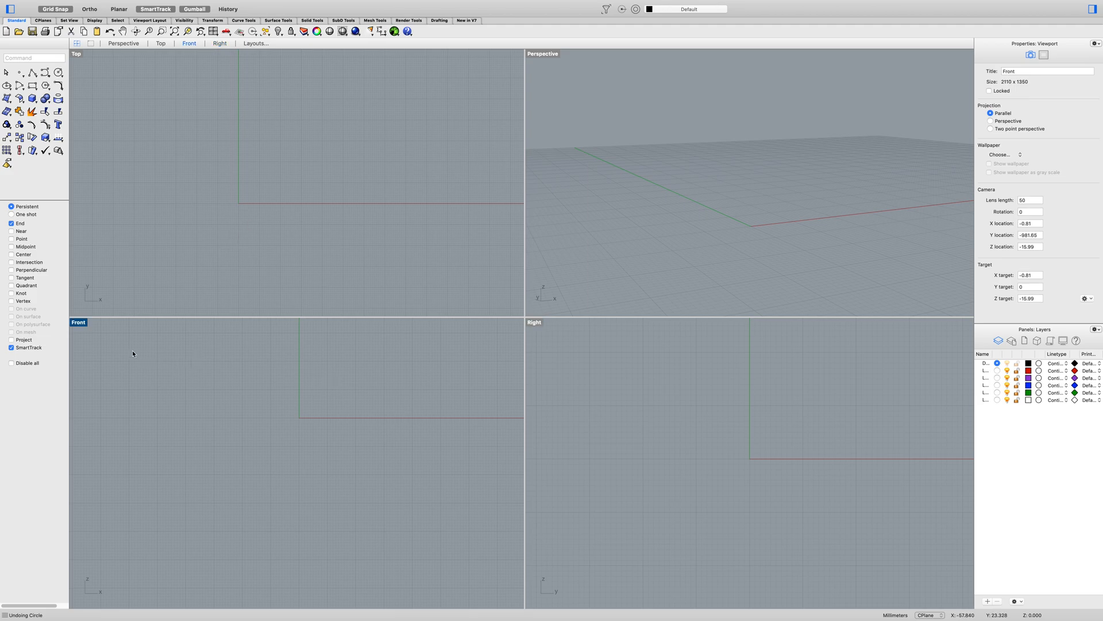
{"action": "double_click", "coordinate": [81, 325]}
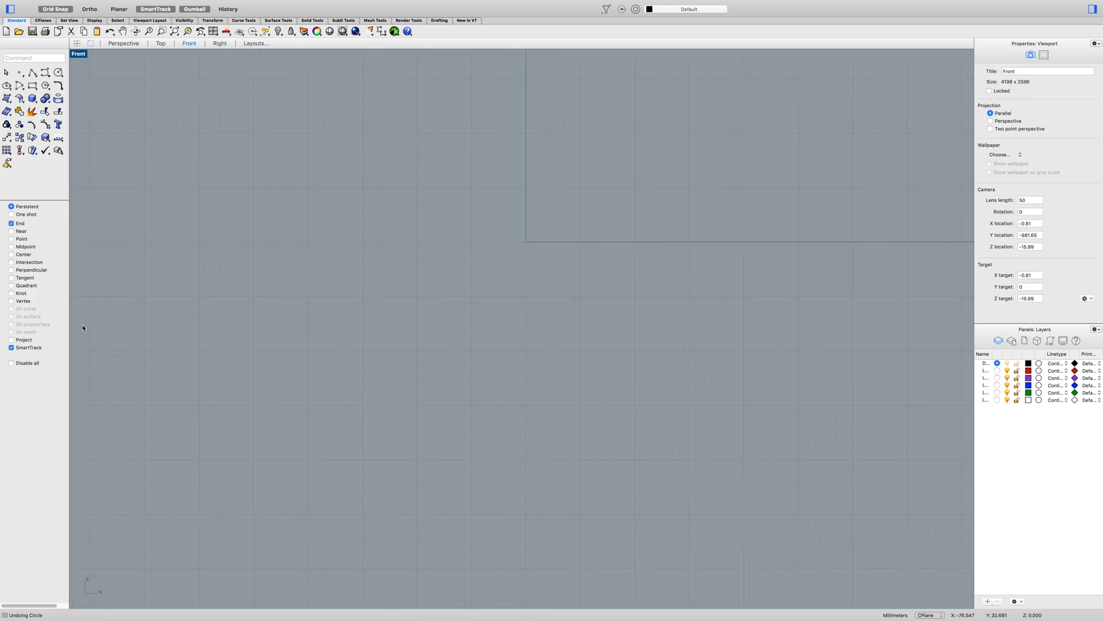
{"action": "left_click", "coordinate": [58, 72]}
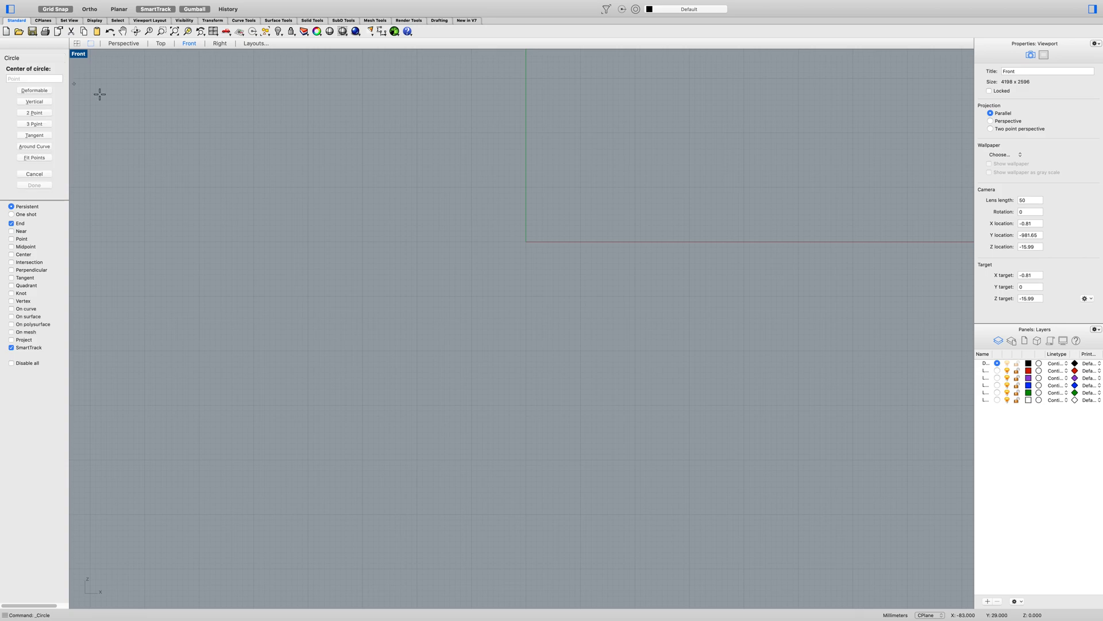
{"action": "left_click", "coordinate": [526, 241]}
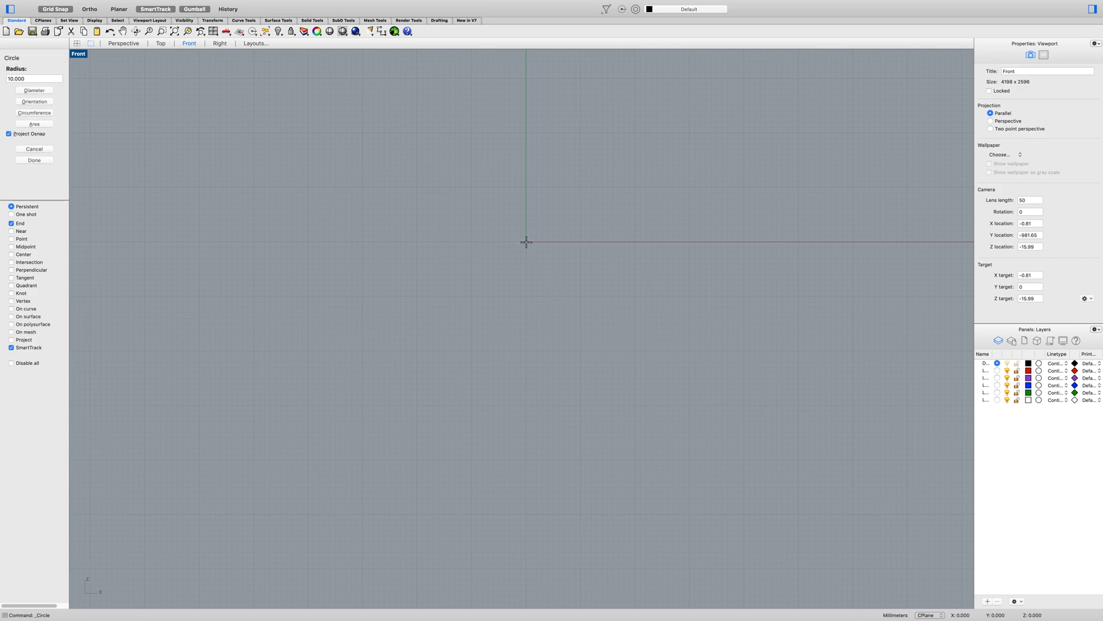
{"action": "left_click", "coordinate": [580, 246]}
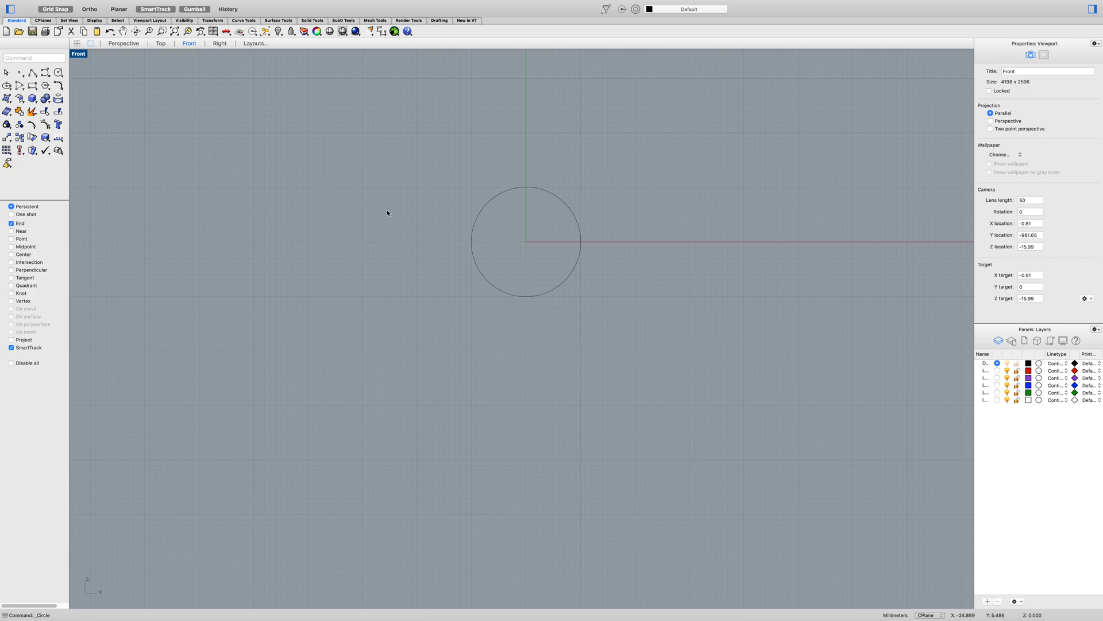
{"action": "double_click", "coordinate": [83, 56]}
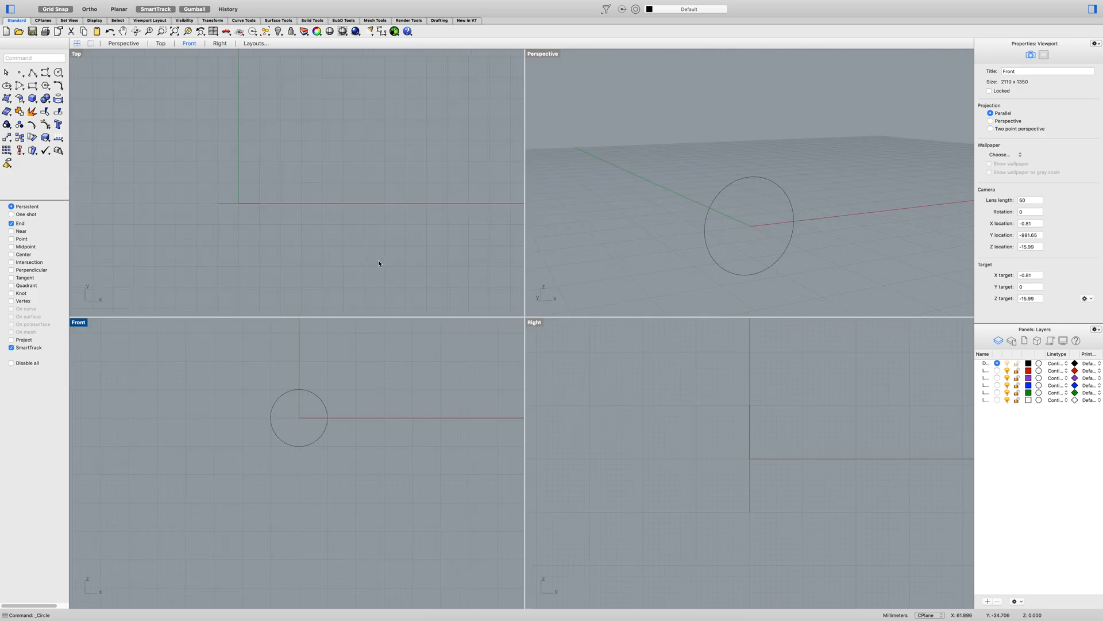
Draw a 2 mm radius circle in the Right view, centred at 0,-12 just below the large circle as its cross-section.
{"action": "double_click", "coordinate": [538, 323]}
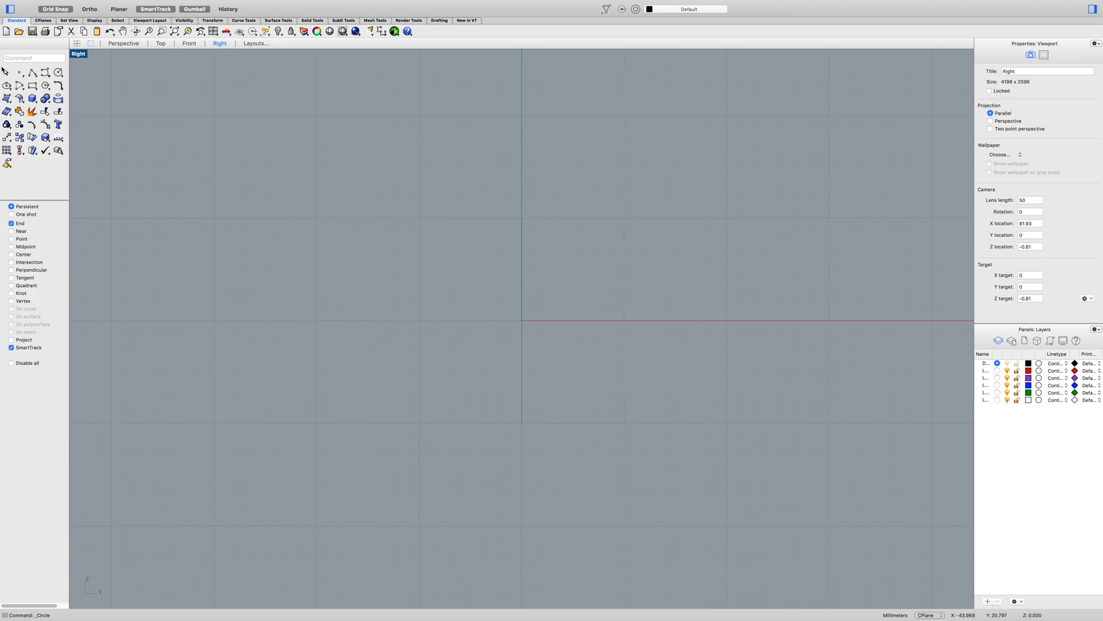
{"action": "left_click", "coordinate": [58, 73]}
{"action": "left_click", "coordinate": [522, 444]}
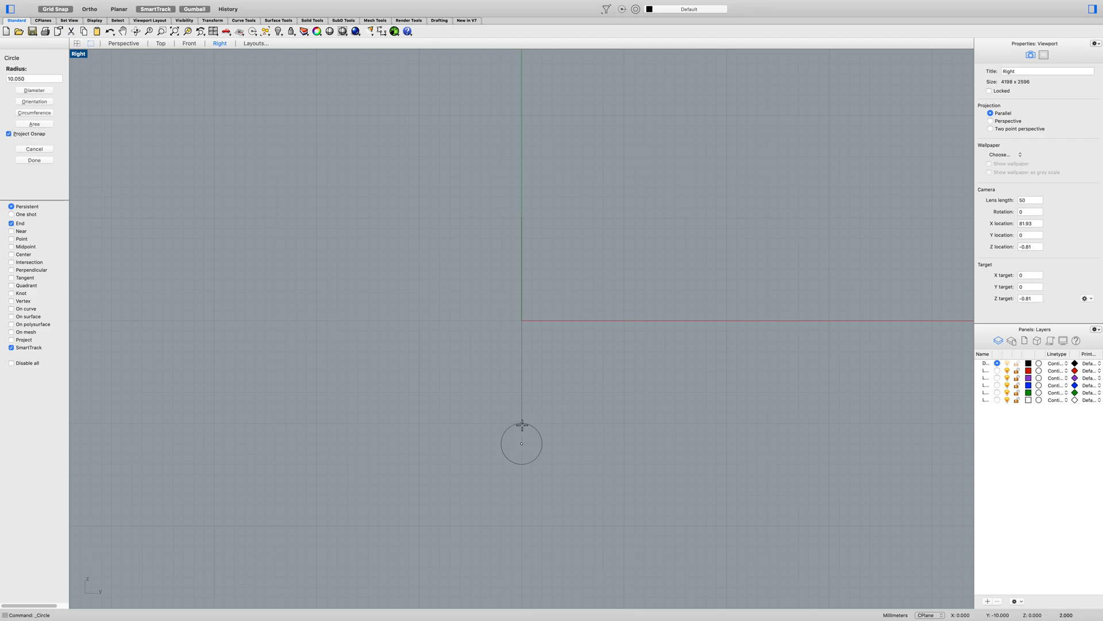
{"action": "left_click", "coordinate": [522, 425]}
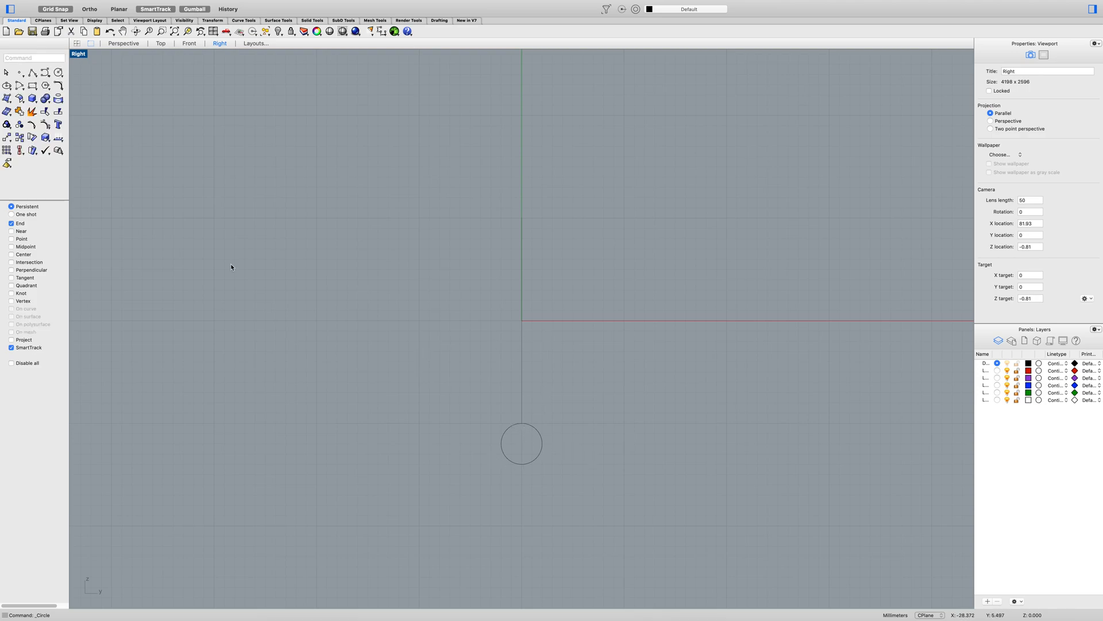
{"action": "double_click", "coordinate": [79, 55]}
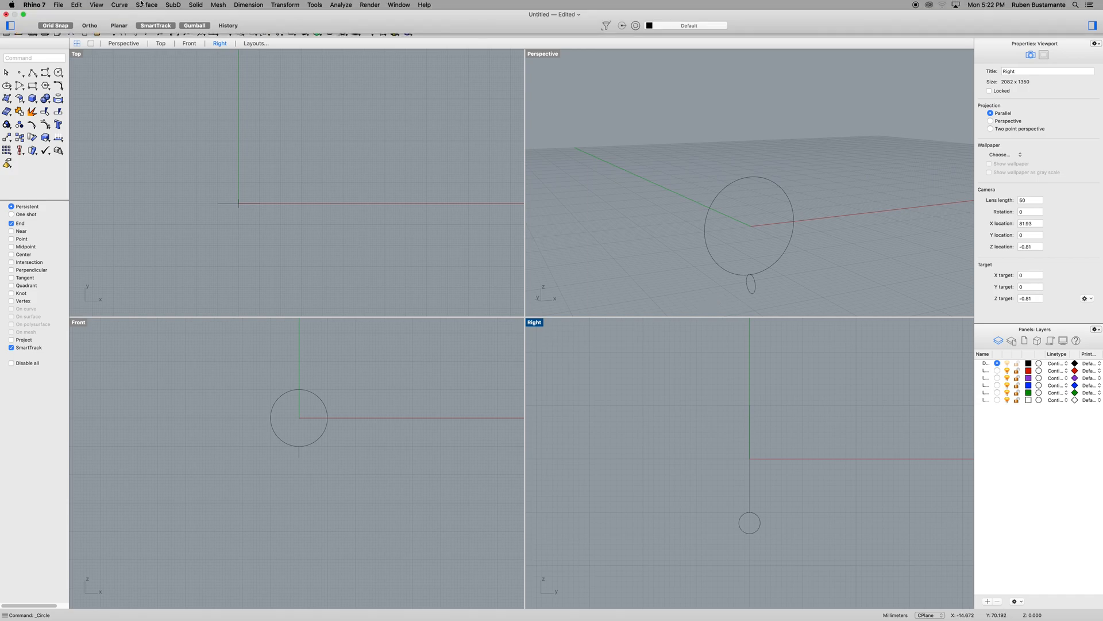
Create a Sweep 1 Rail surface with the large circle as rail and the small circle as cross-section, using the Freeform frame style.
{"action": "left_click", "coordinate": [148, 4]}
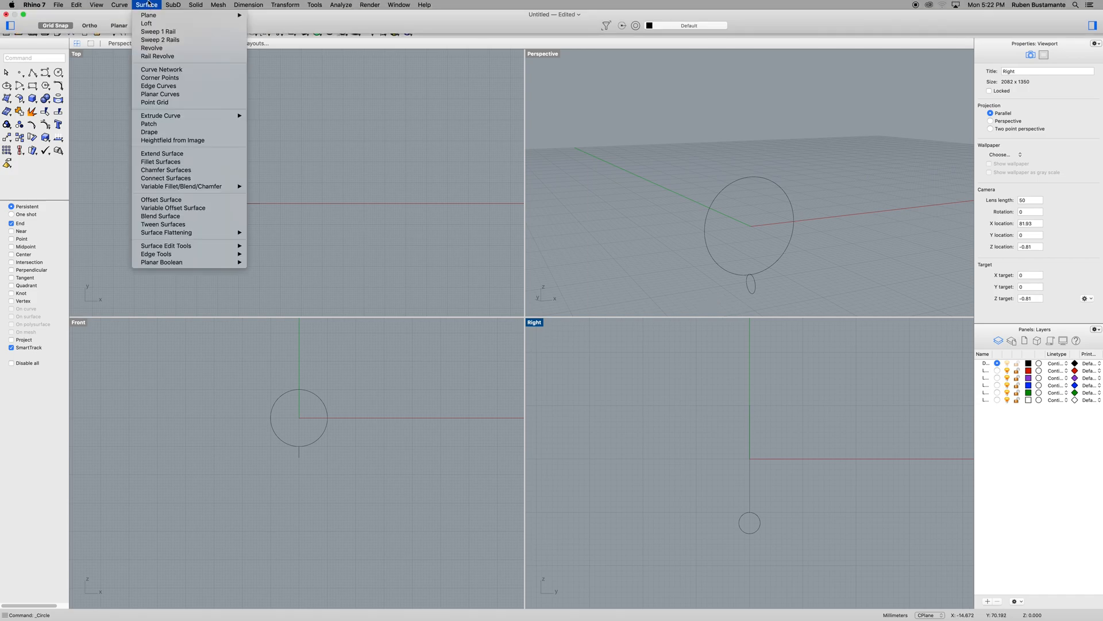
{"action": "left_click", "coordinate": [148, 33]}
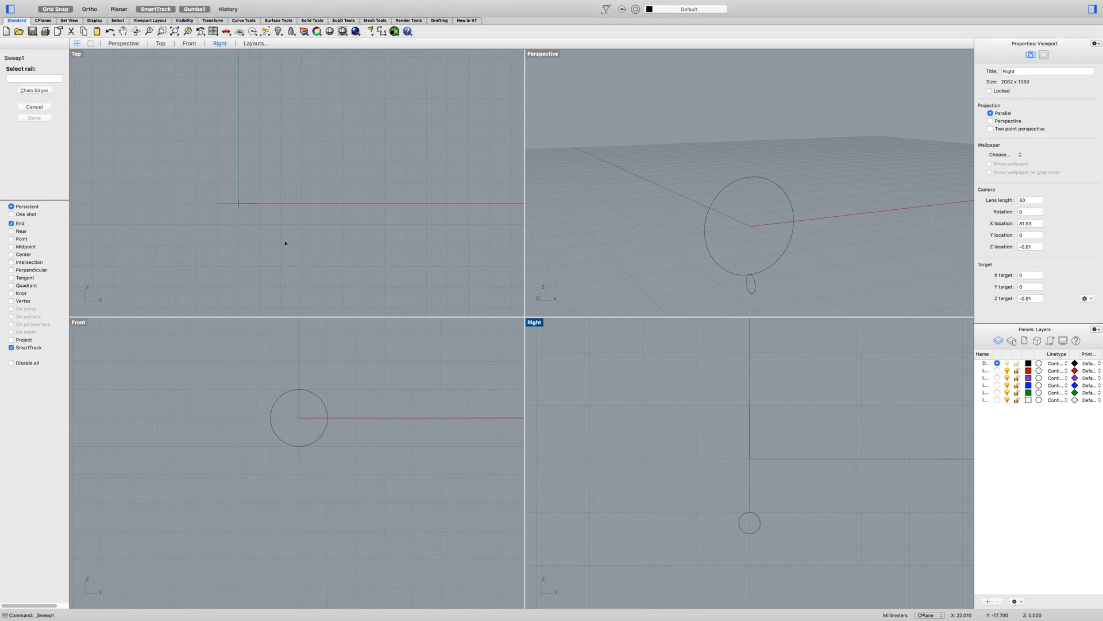
{"action": "left_click", "coordinate": [723, 192]}
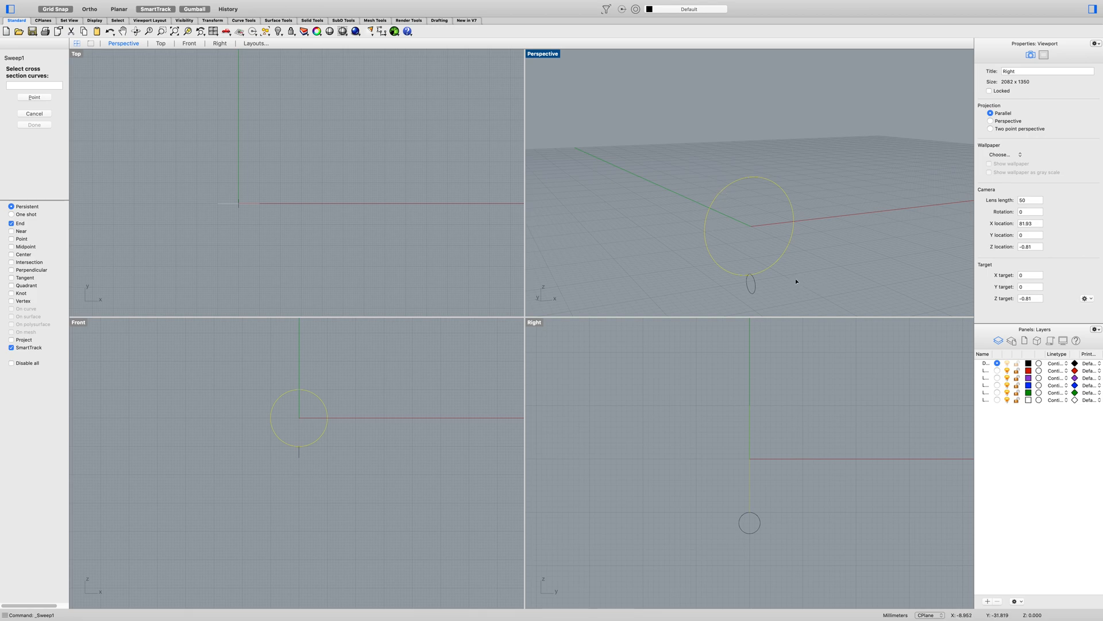
{"action": "left_click", "coordinate": [753, 283]}
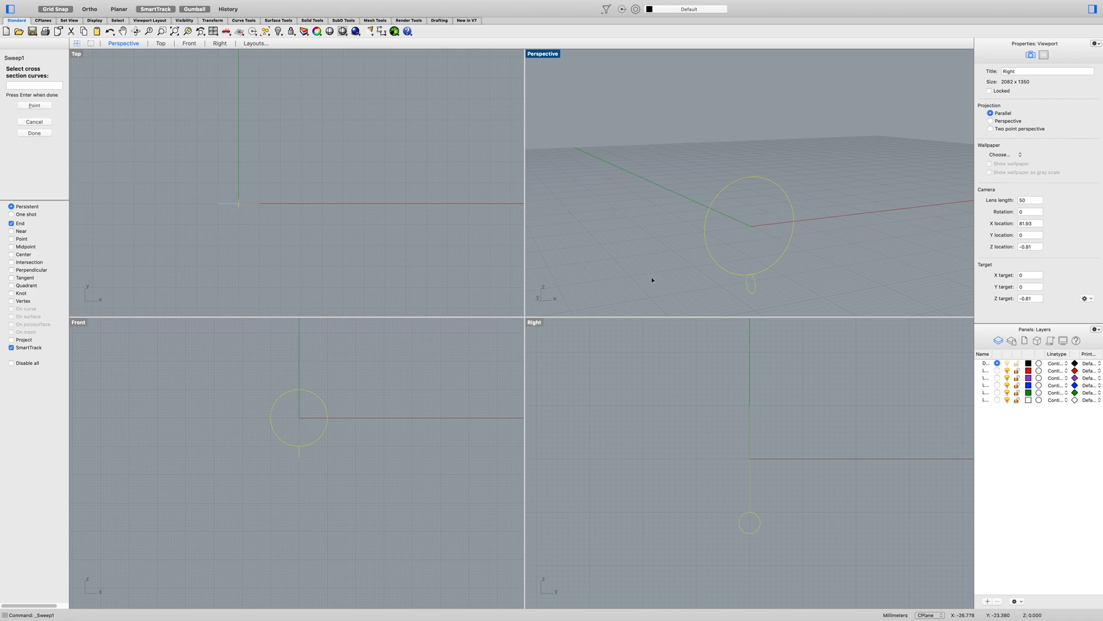
{"action": "key", "text": "Return"}
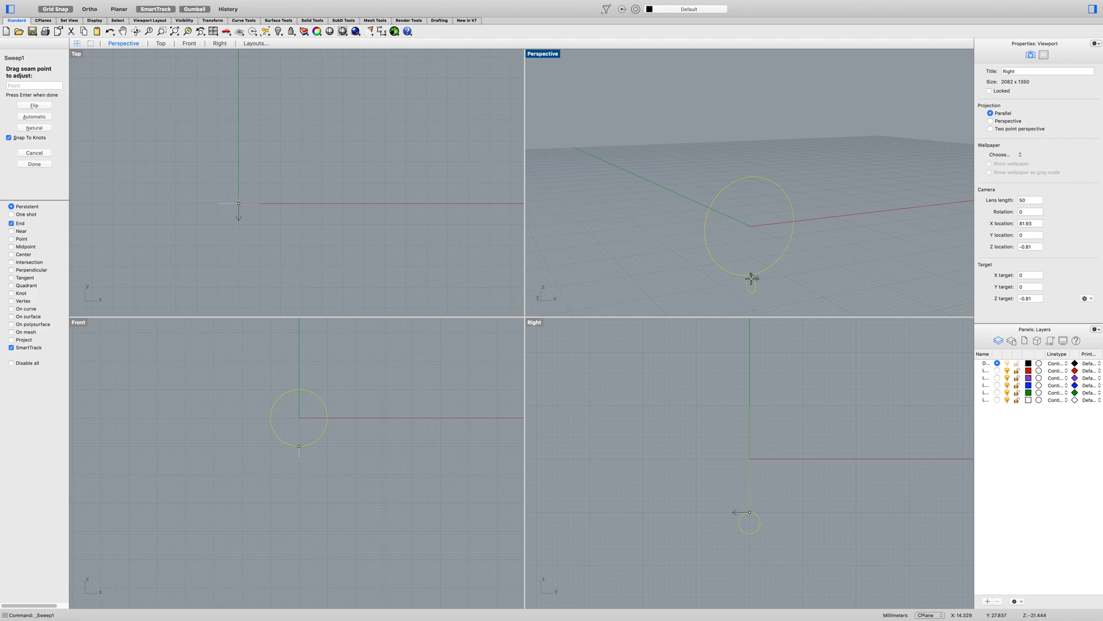
{"action": "left_click_drag", "start_coordinate": [750, 275], "coordinate": [728, 263]}
{"action": "key", "text": "Return"}
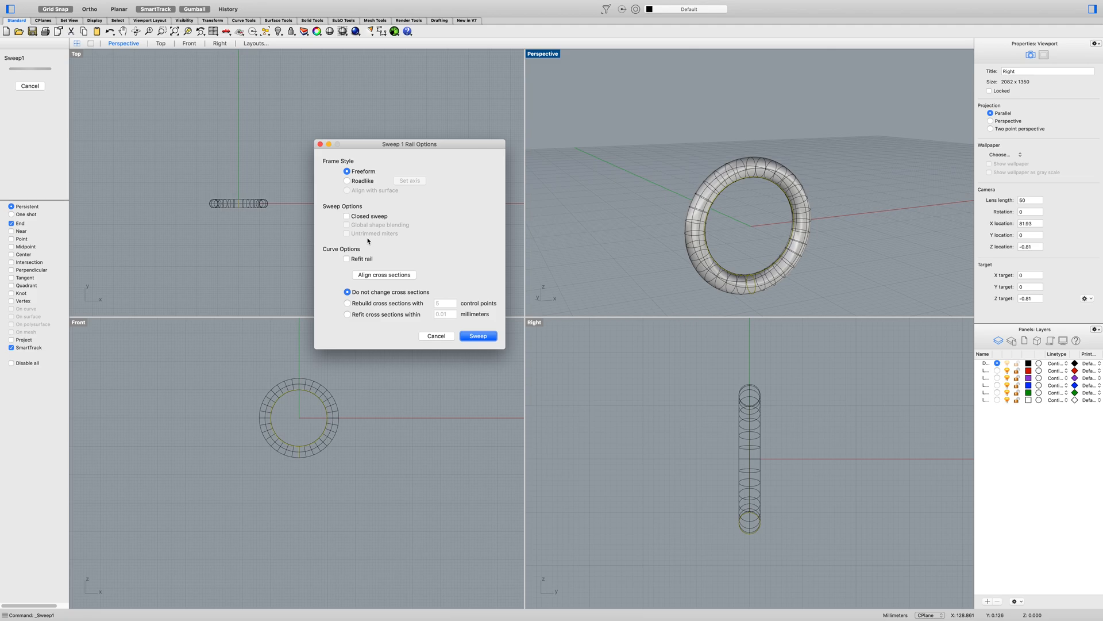
{"action": "left_click", "coordinate": [478, 336]}
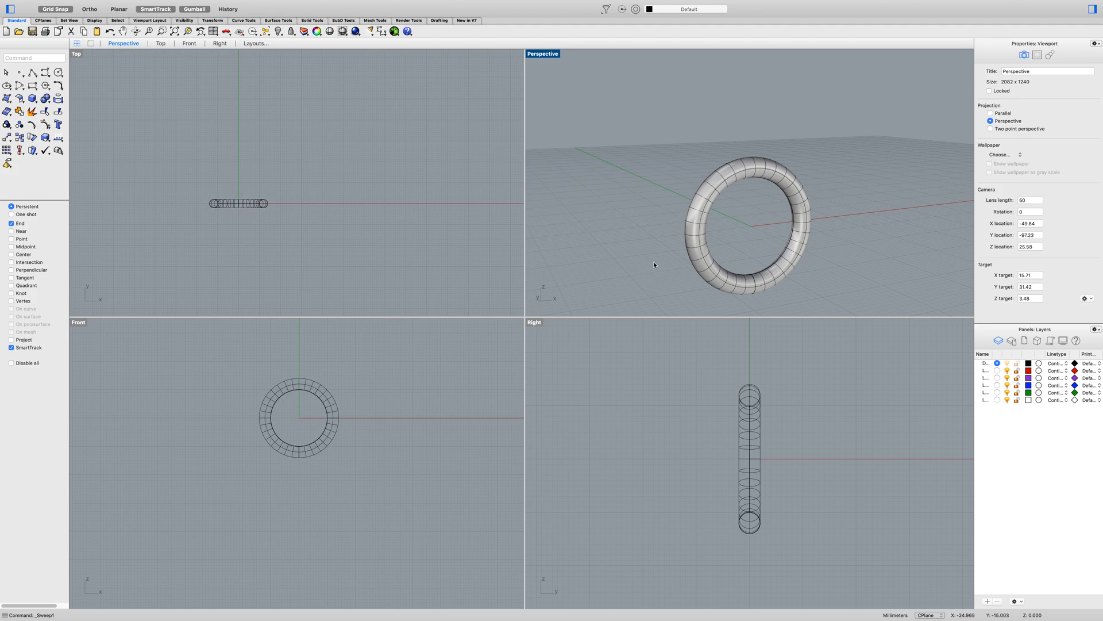
Draw a 10 mm radius circle beside the swept ring in the Front view, centred on the X axis at X 50.
{"action": "mouse_move", "coordinate": [661, 262]}
{"action": "right_mouse_down"}
{"action": "mouse_move", "coordinate": [641, 266]}
{"action": "mouse_move", "coordinate": [687, 247]}
{"action": "mouse_move", "coordinate": [651, 260]}
{"action": "right_mouse_up"}
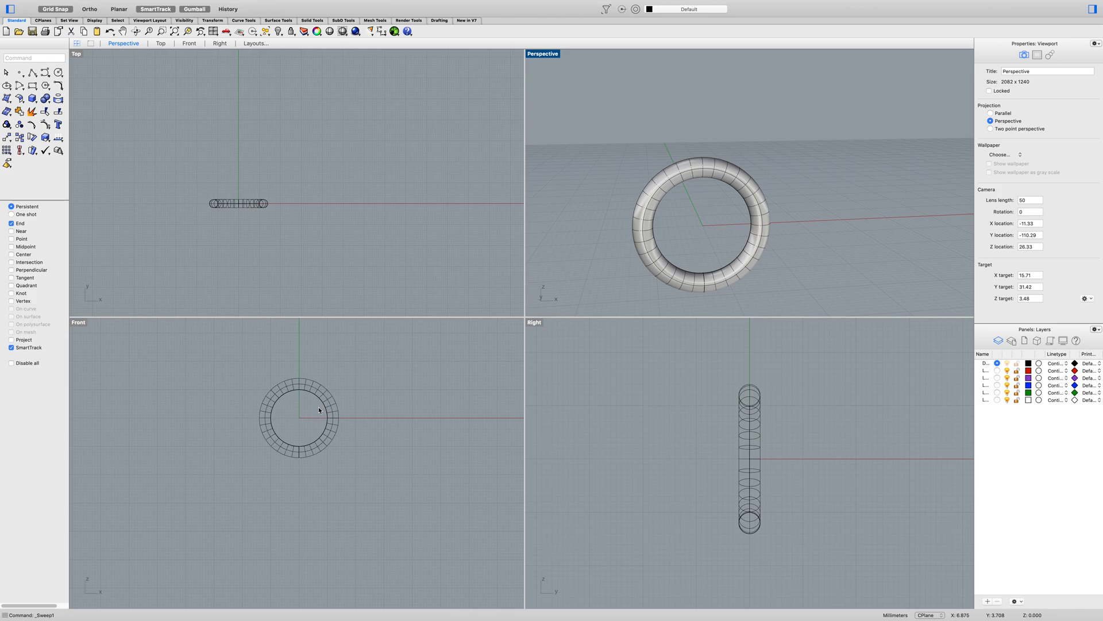
{"action": "scroll", "coordinate": [318, 411], "scroll_direction": "down", "scroll_amount": 5}
{"action": "scroll", "coordinate": [323, 411], "scroll_direction": "up", "scroll_amount": 3}
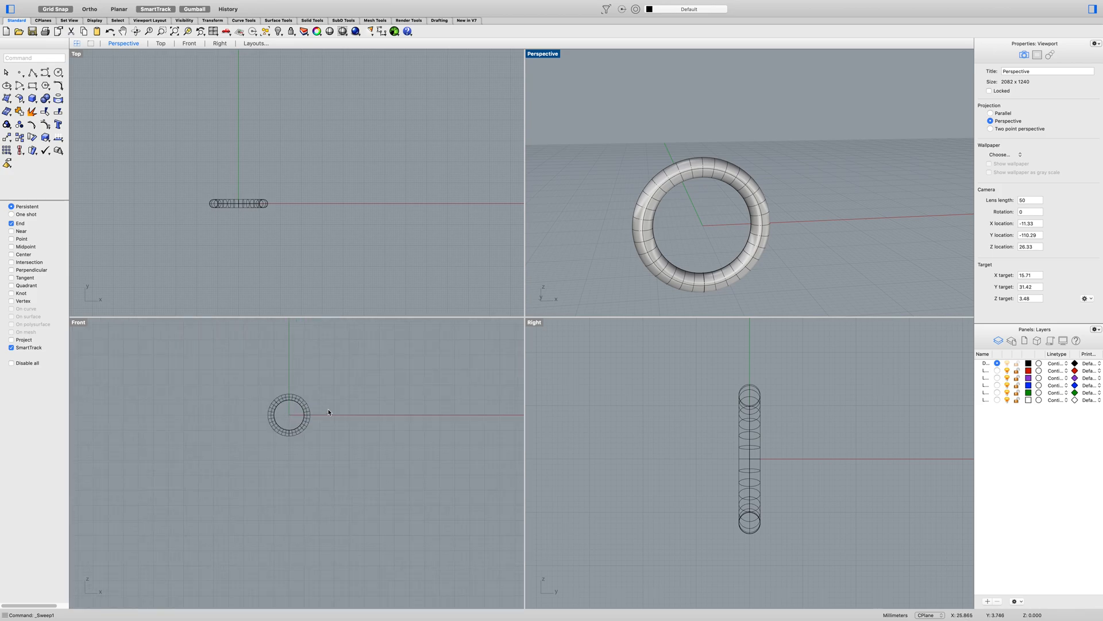
{"action": "scroll", "coordinate": [325, 411], "scroll_direction": "up", "scroll_amount": 3}
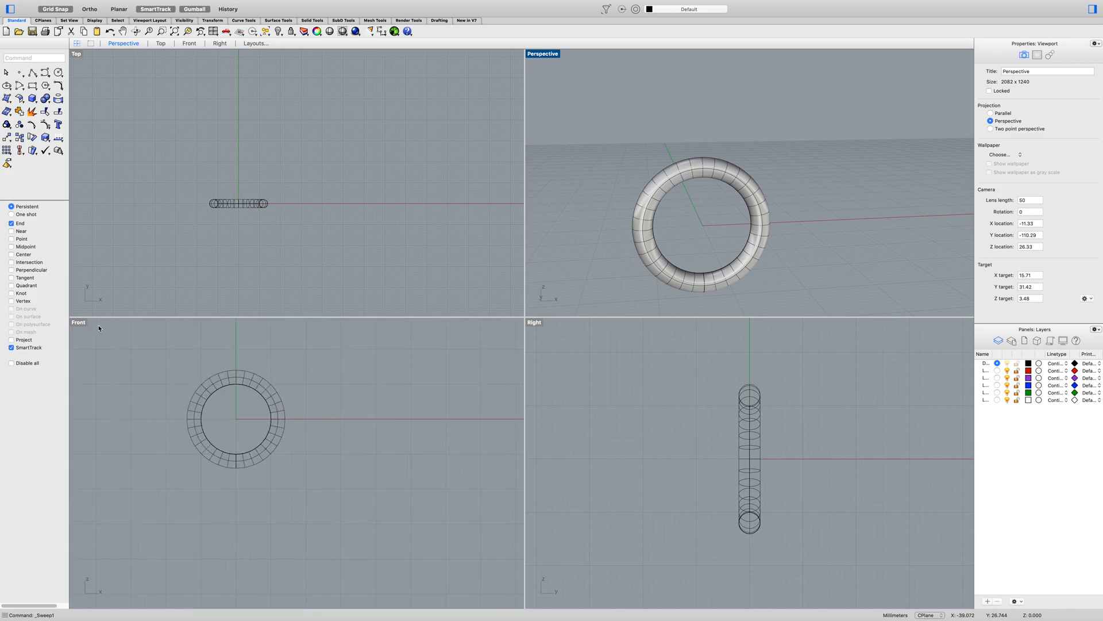
{"action": "double_click", "coordinate": [82, 324]}
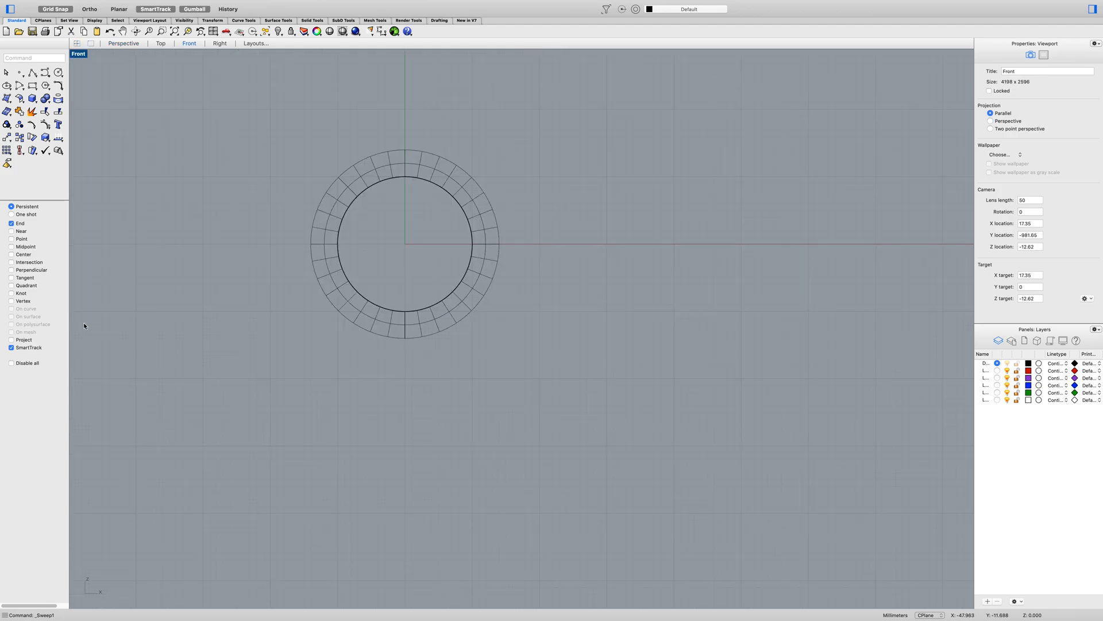
{"action": "left_click", "coordinate": [59, 73]}
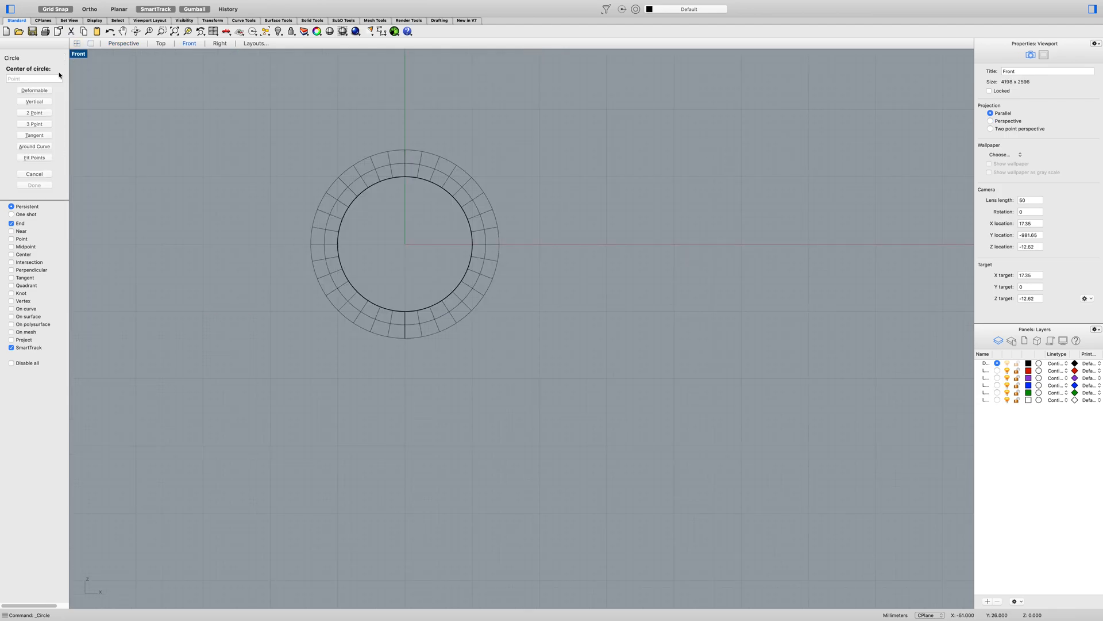
{"action": "scroll", "coordinate": [585, 240], "scroll_direction": "down", "scroll_amount": 8}
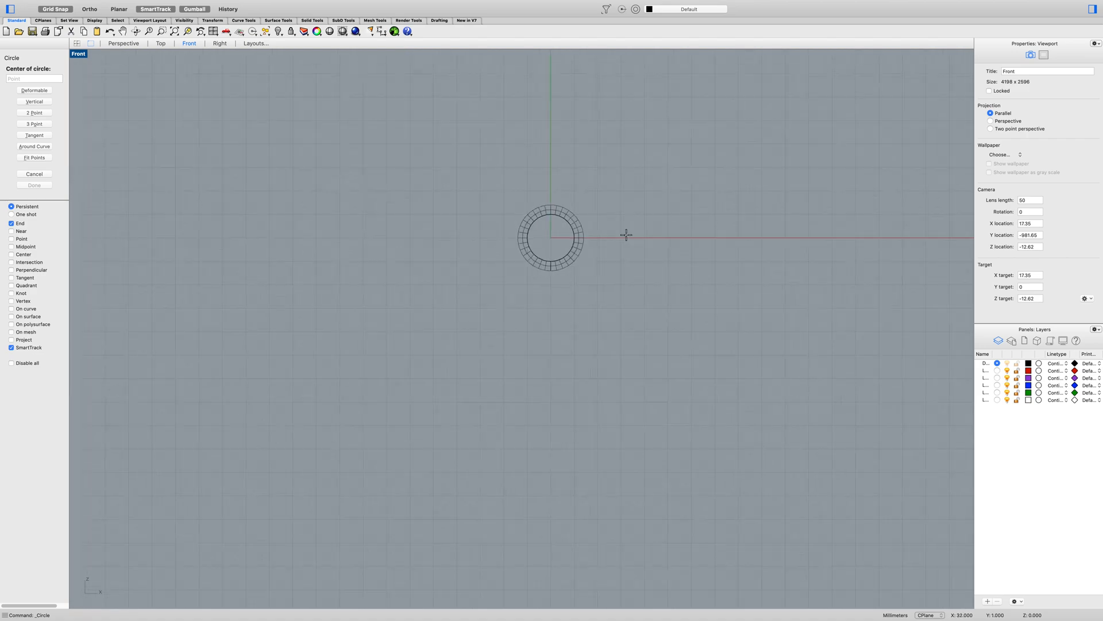
{"action": "scroll", "coordinate": [650, 234], "scroll_direction": "up", "scroll_amount": 6}
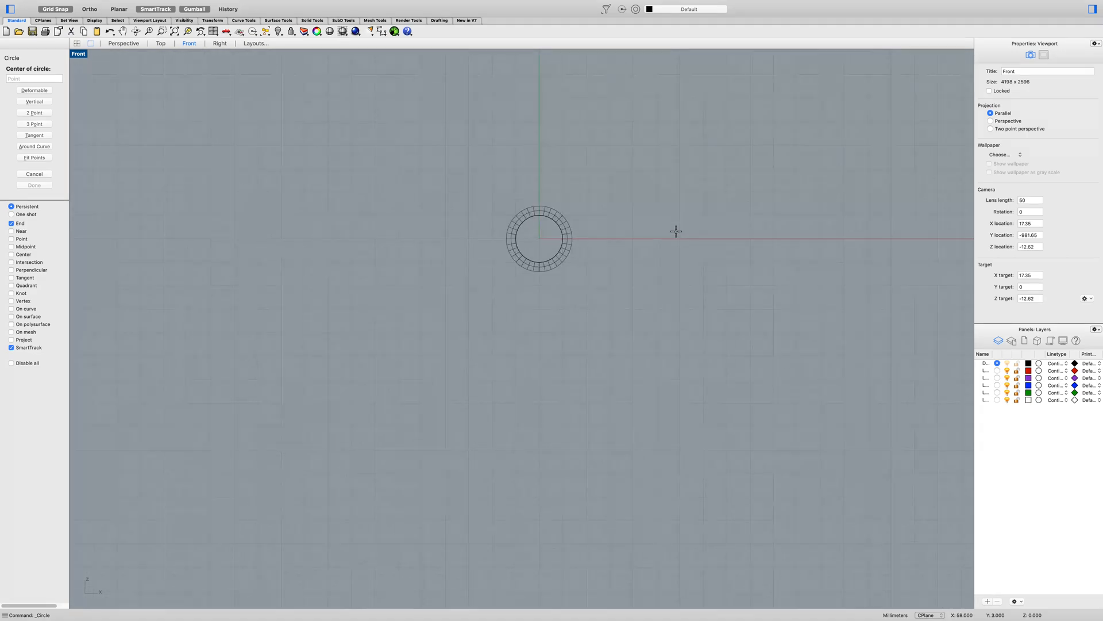
{"action": "left_click", "coordinate": [640, 245]}
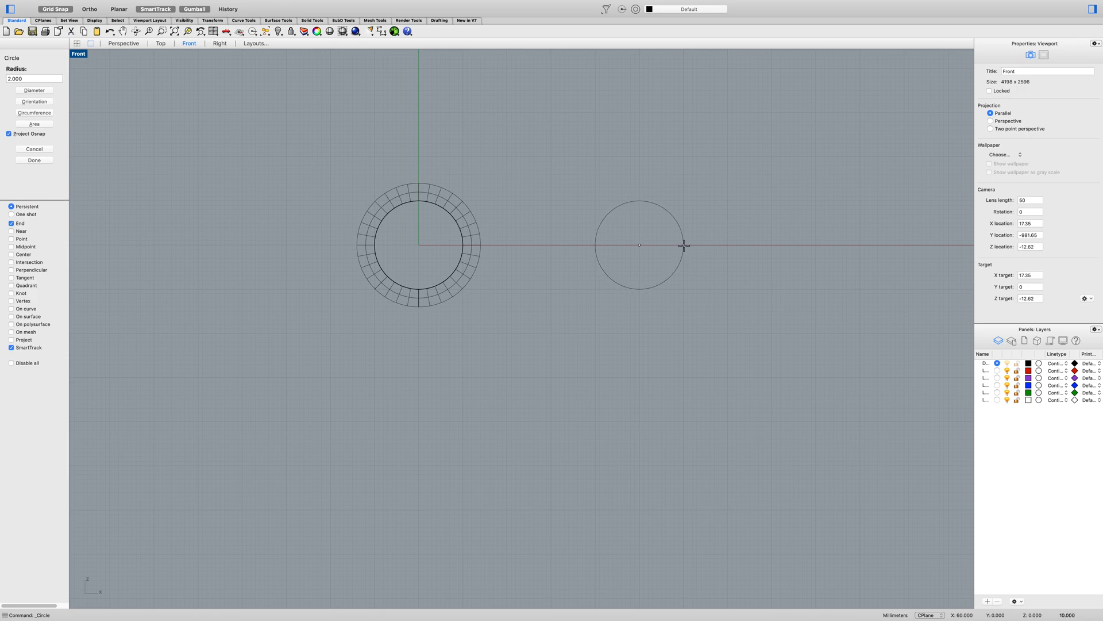
{"action": "left_click", "coordinate": [684, 245]}
Duplicate the new circle in place and scale one copy by a factor of 2 about its centre.
{"action": "left_click", "coordinate": [681, 268]}
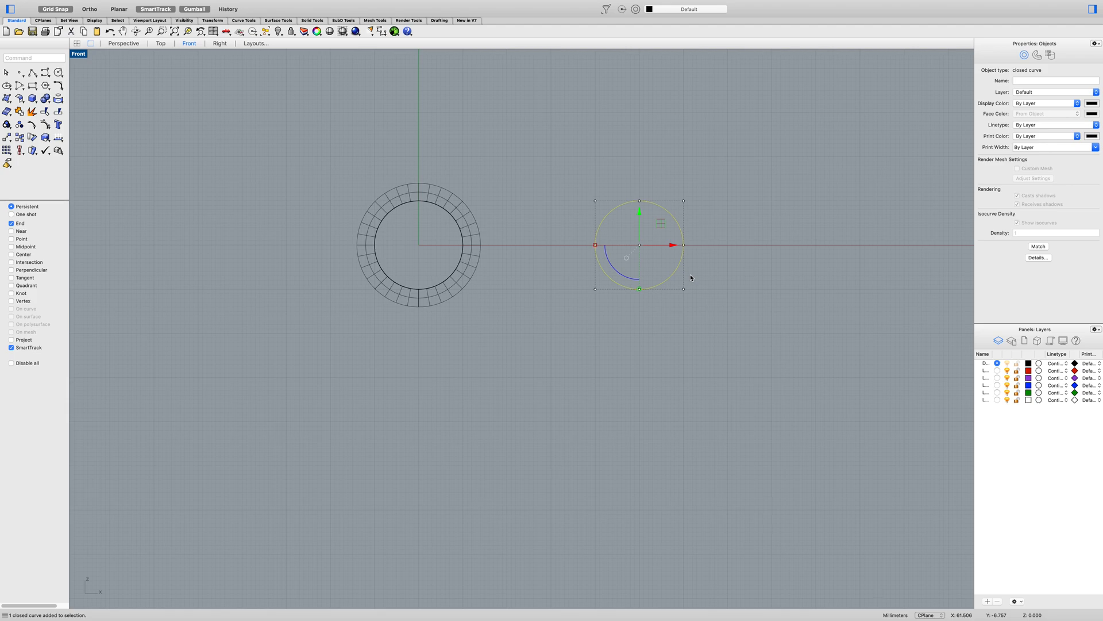
{"action": "key", "text": "super+v"}
{"action": "left_click", "coordinate": [46, 137]}
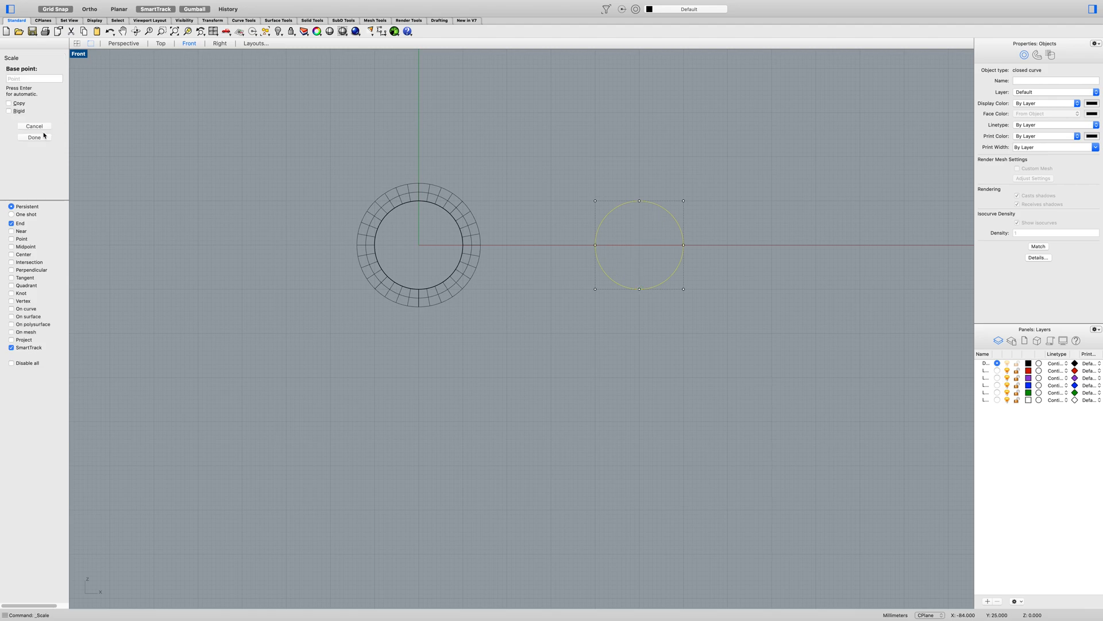
{"action": "left_click", "coordinate": [46, 138]}
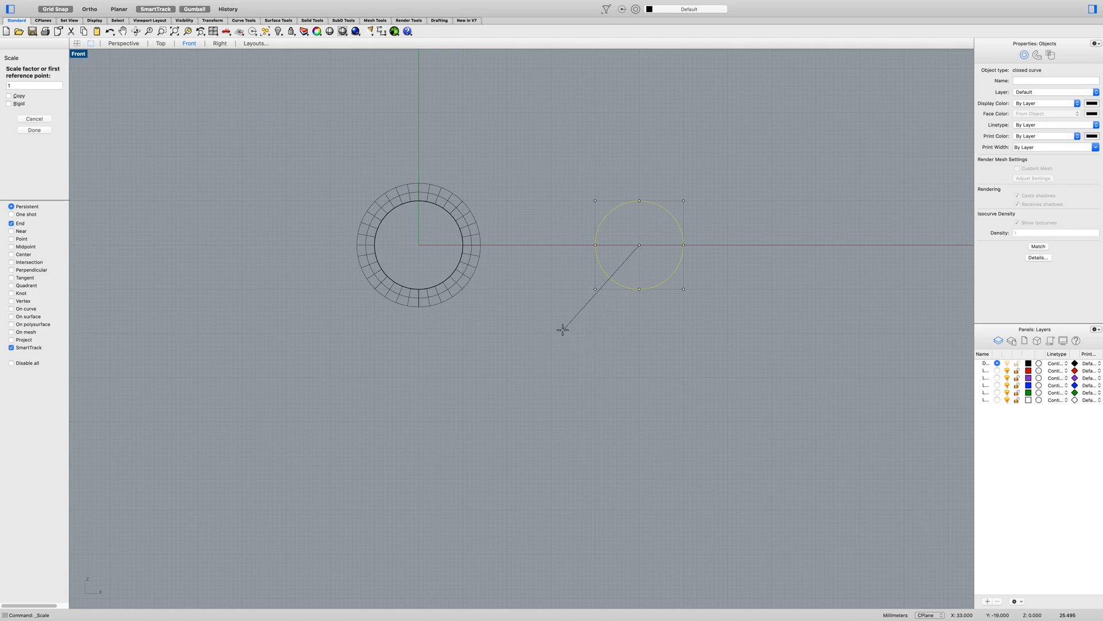
{"action": "type", "text": "2"}
{"action": "key", "text": "Return"}
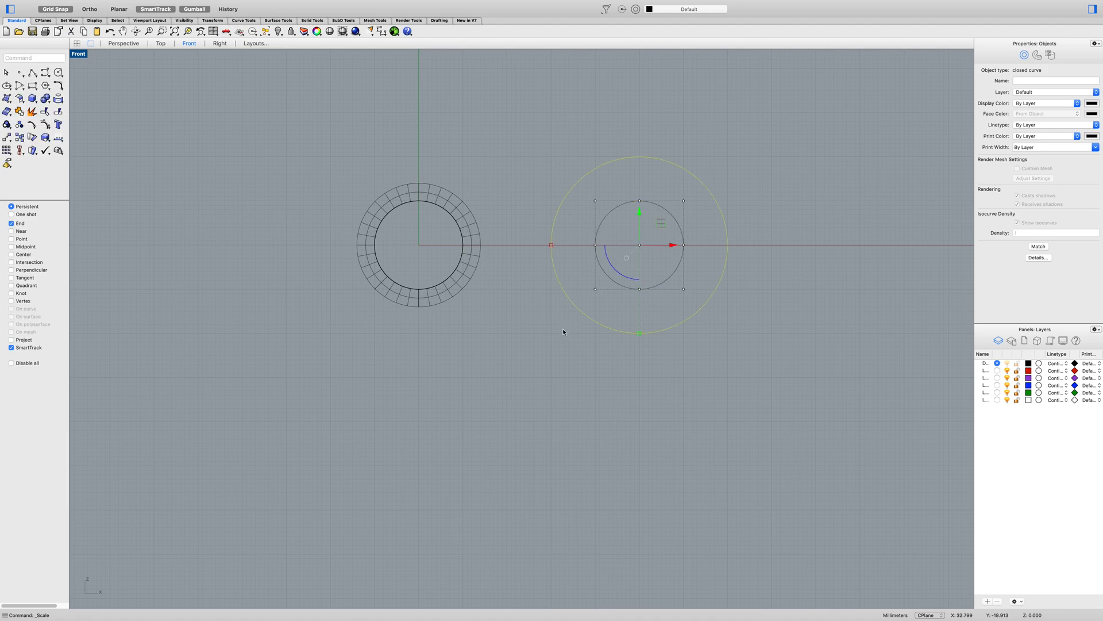
{"action": "left_click", "coordinate": [647, 338]}
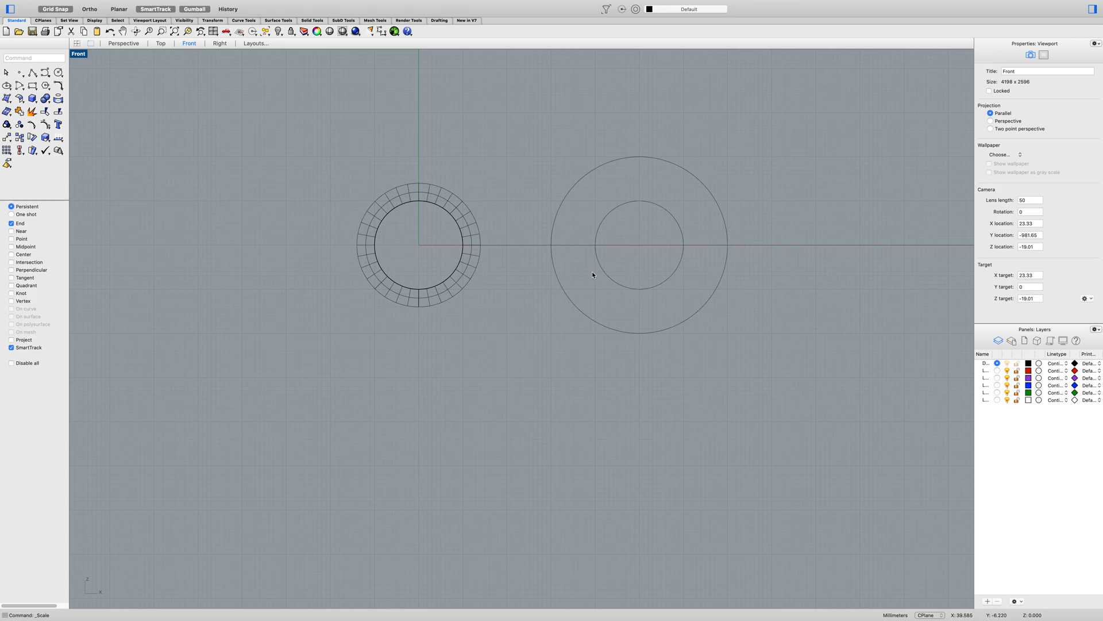
Move the larger circle up about 7 mm in the Front view so its lower edge sits just below the smaller circle.
{"action": "left_click", "coordinate": [640, 333]}
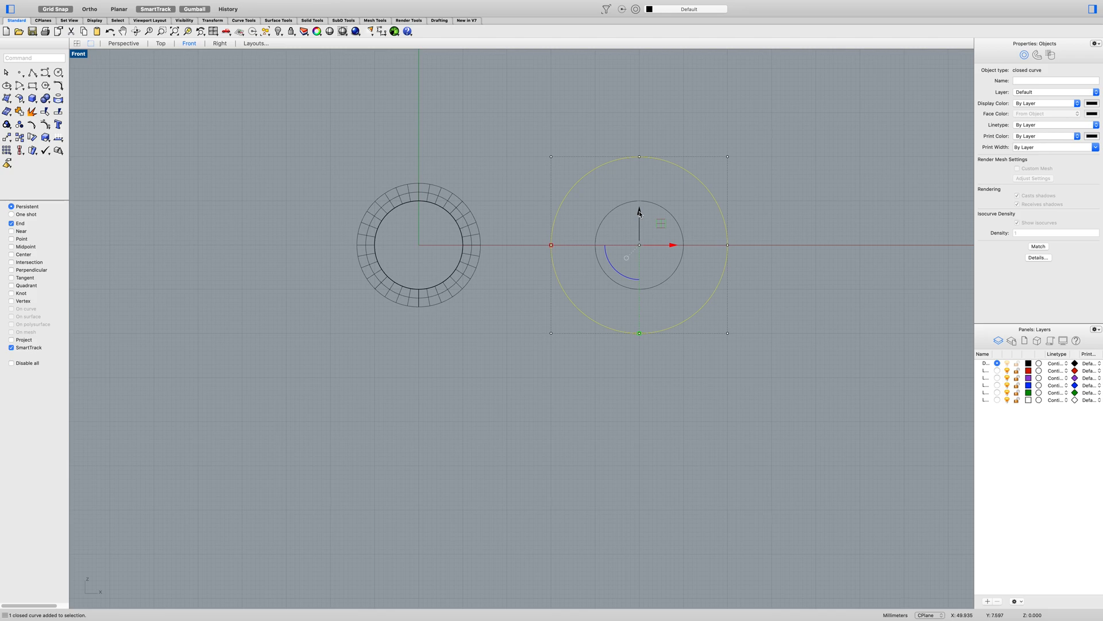
{"action": "left_click_drag", "start_coordinate": [639, 212], "coordinate": [649, 180]}
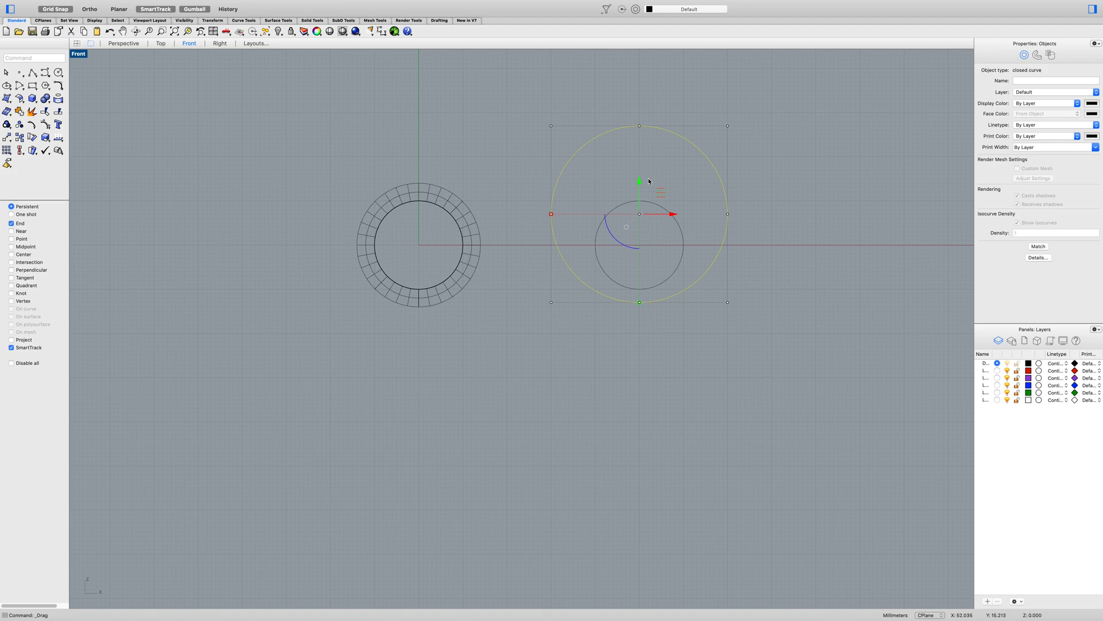
{"action": "left_click", "coordinate": [671, 346]}
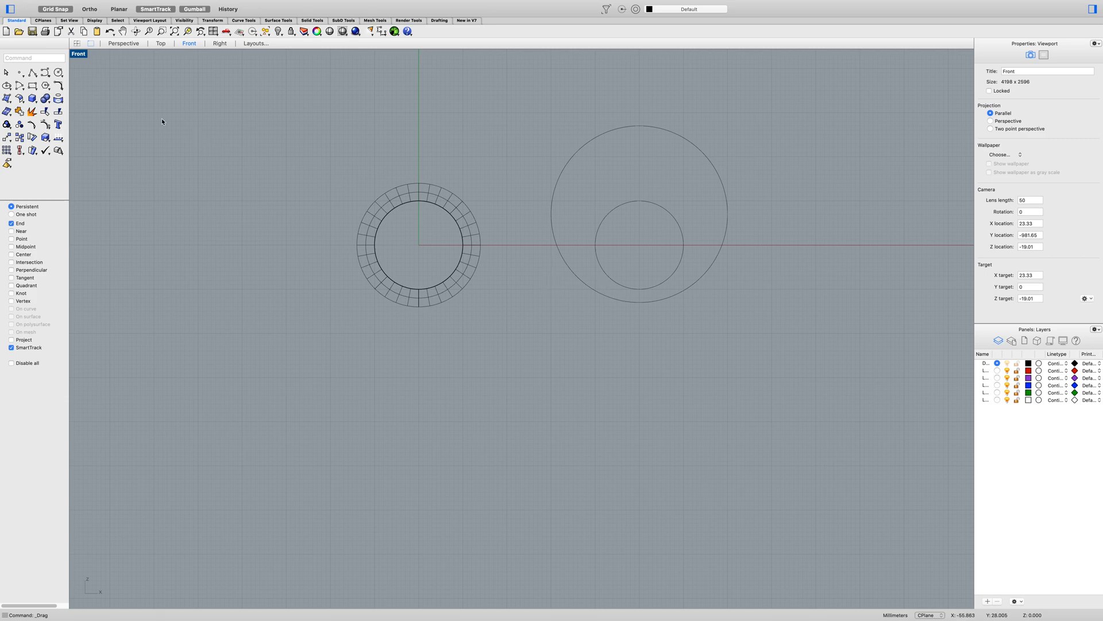
{"action": "double_click", "coordinate": [81, 56]}
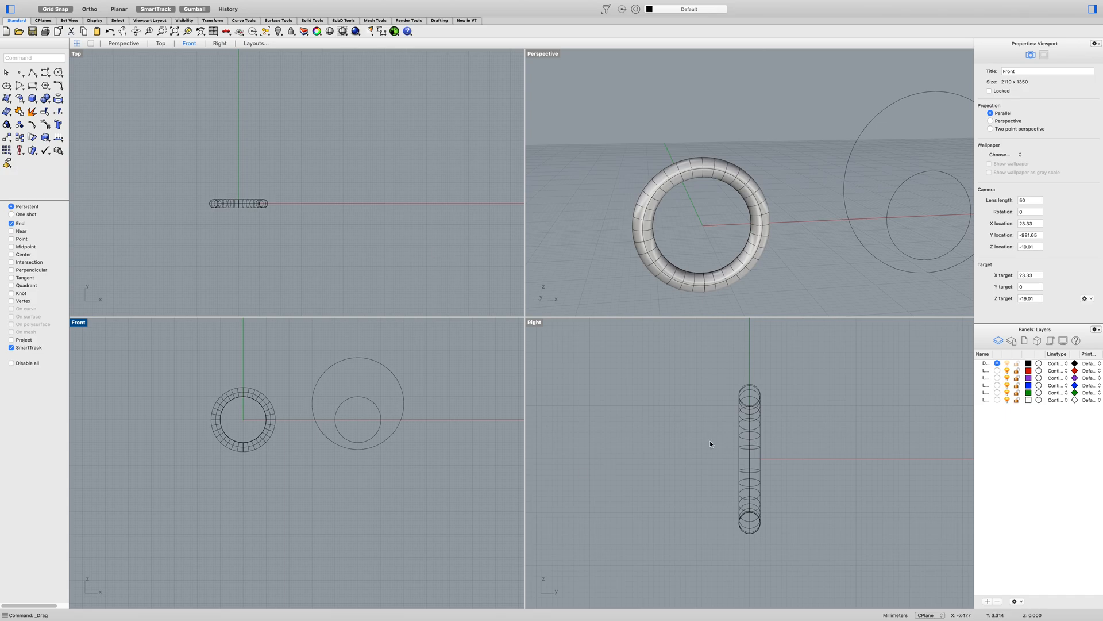
{"action": "scroll", "coordinate": [710, 442], "scroll_direction": "down", "scroll_amount": 3}
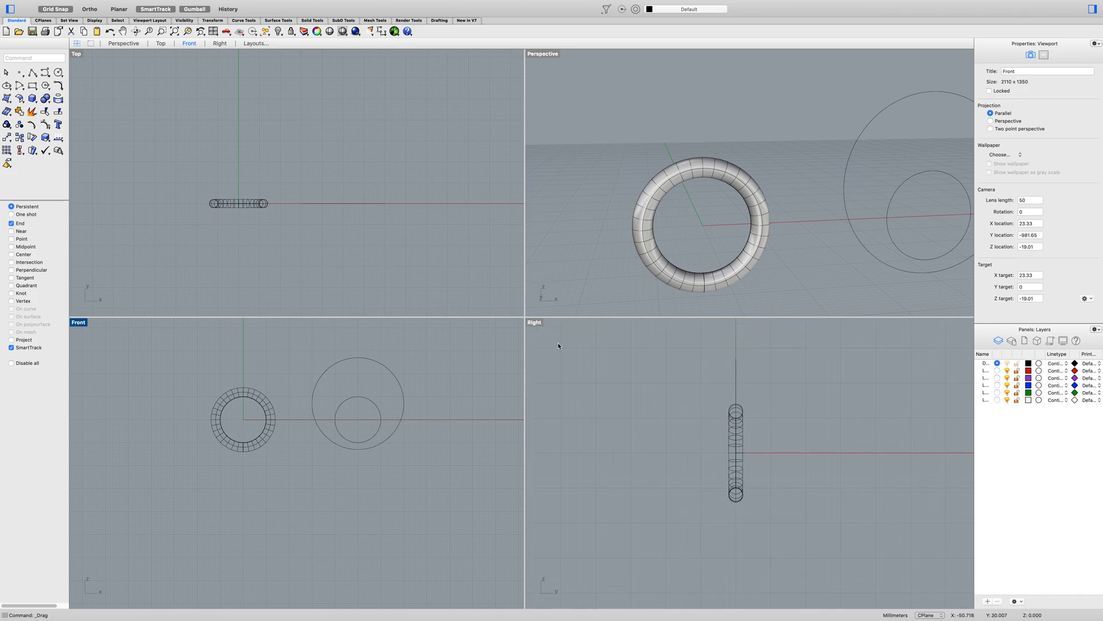
Examine the lower edges of both off-centre circles in the Right view to judge the gap between them.
{"action": "double_click", "coordinate": [533, 322]}
{"action": "scroll", "coordinate": [696, 343], "scroll_direction": "down", "scroll_amount": 10}
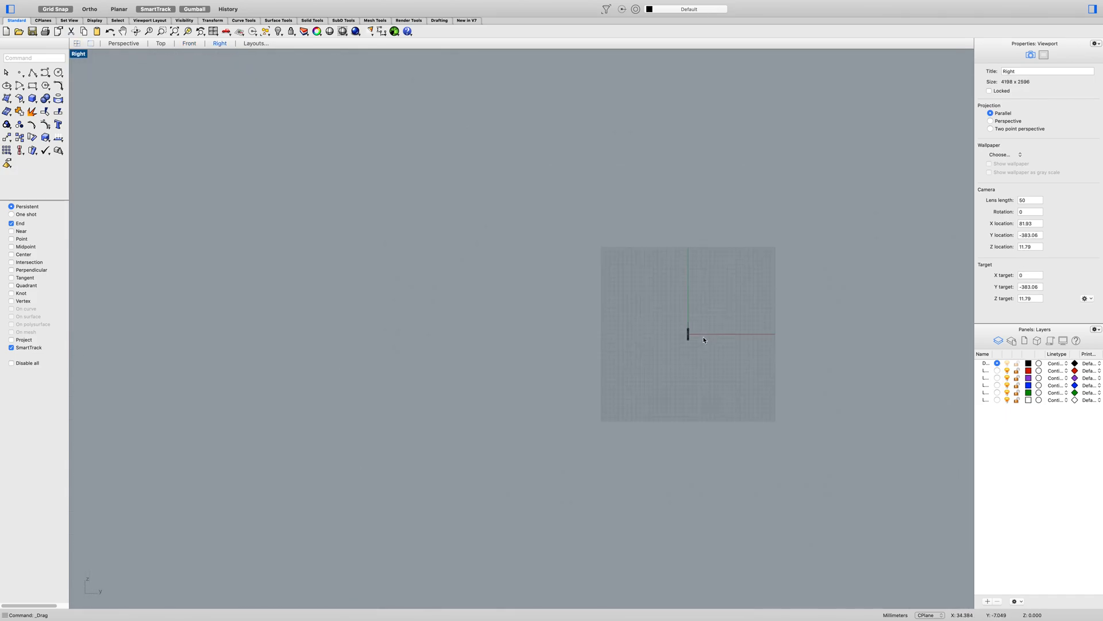
{"action": "scroll", "coordinate": [703, 337], "scroll_direction": "up", "scroll_amount": 7}
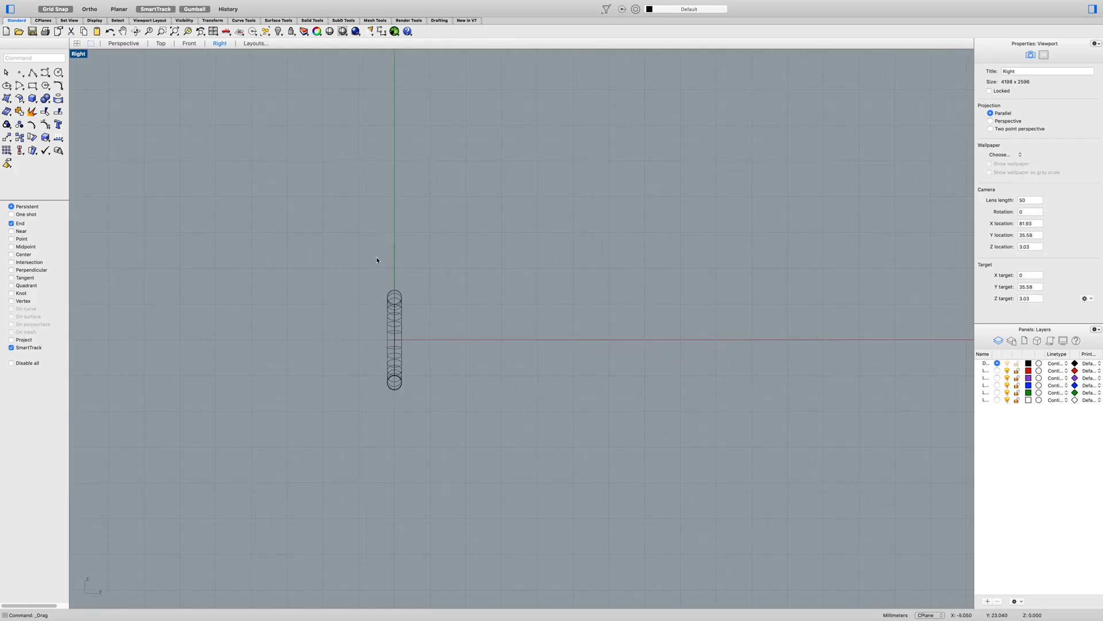
{"action": "left_click", "coordinate": [394, 267]}
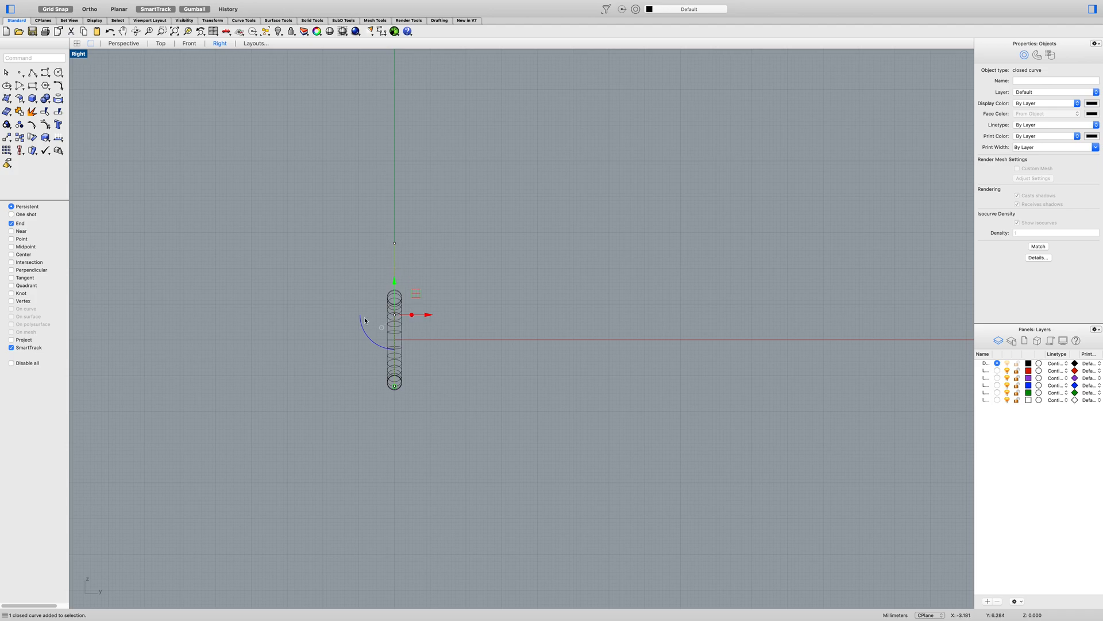
{"action": "scroll", "coordinate": [354, 322], "scroll_direction": "up", "scroll_amount": 6}
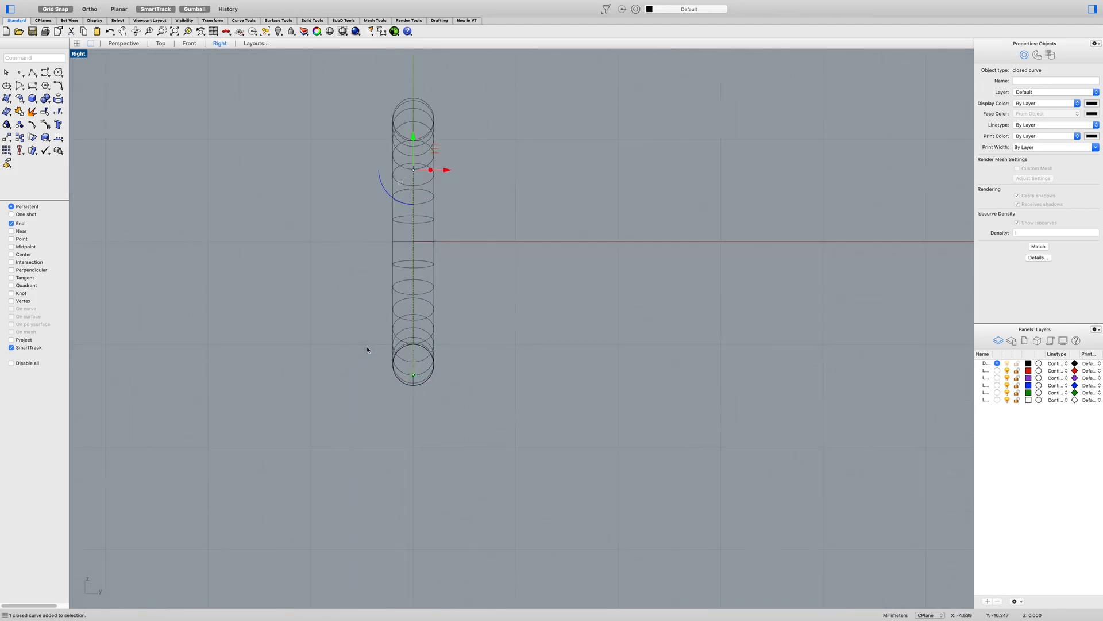
{"action": "key", "text": "Escape"}
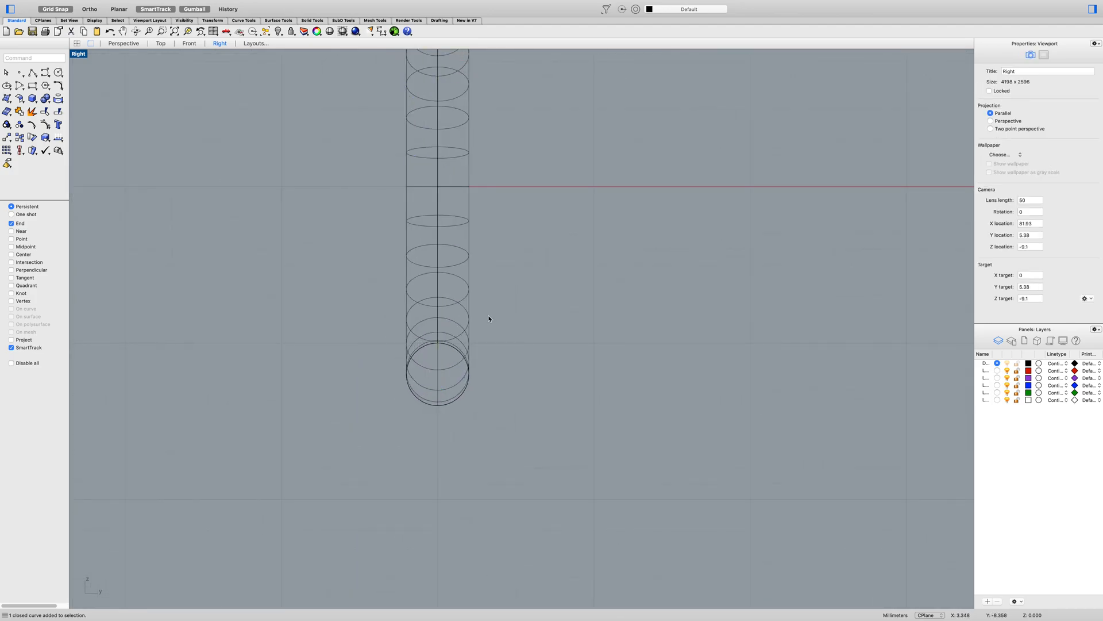
{"action": "left_click", "coordinate": [439, 275]}
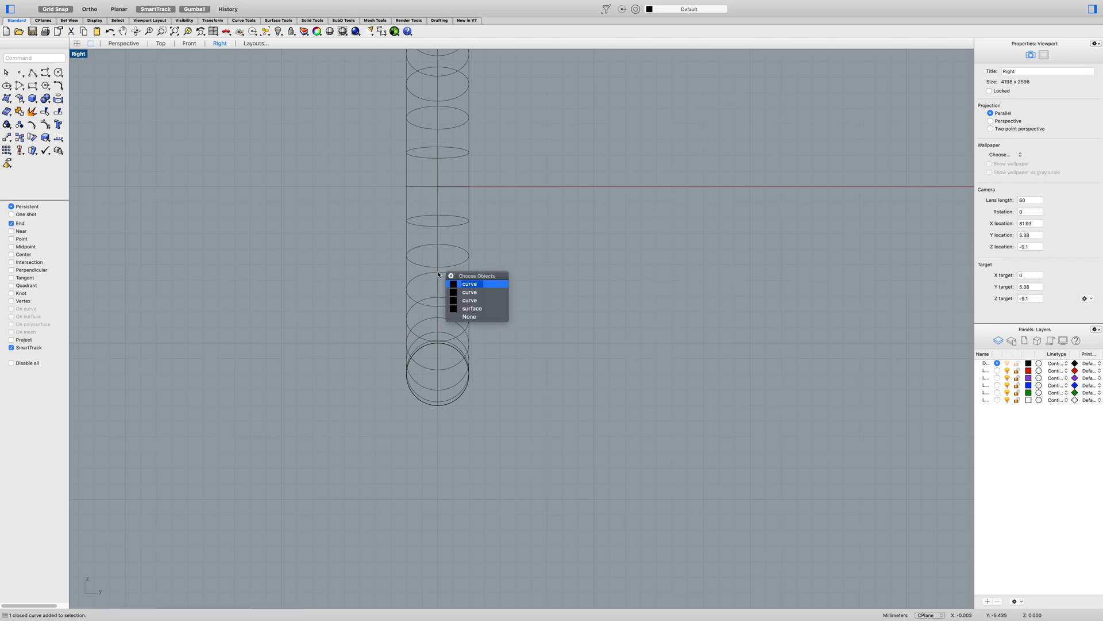
{"action": "left_click", "coordinate": [469, 286]}
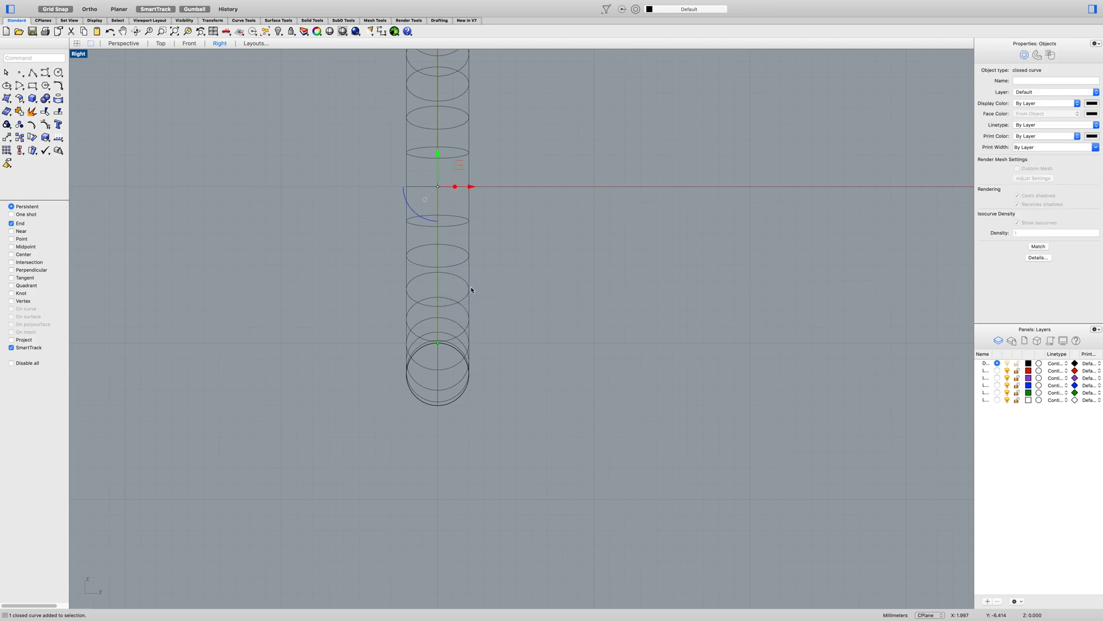
{"action": "left_click", "coordinate": [438, 363]}
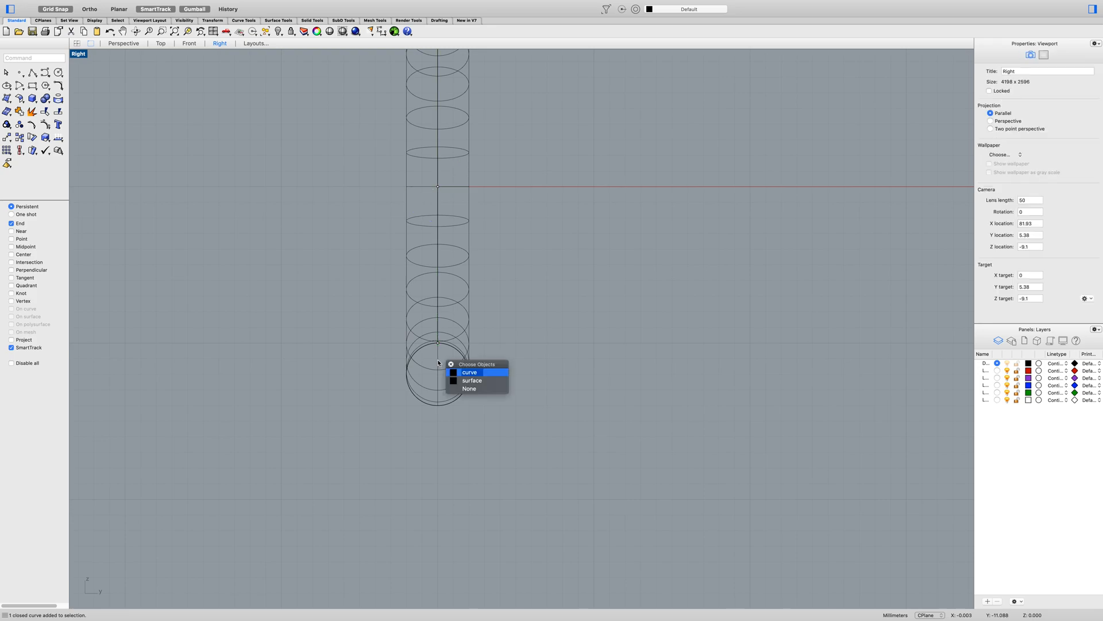
{"action": "left_click", "coordinate": [467, 372]}
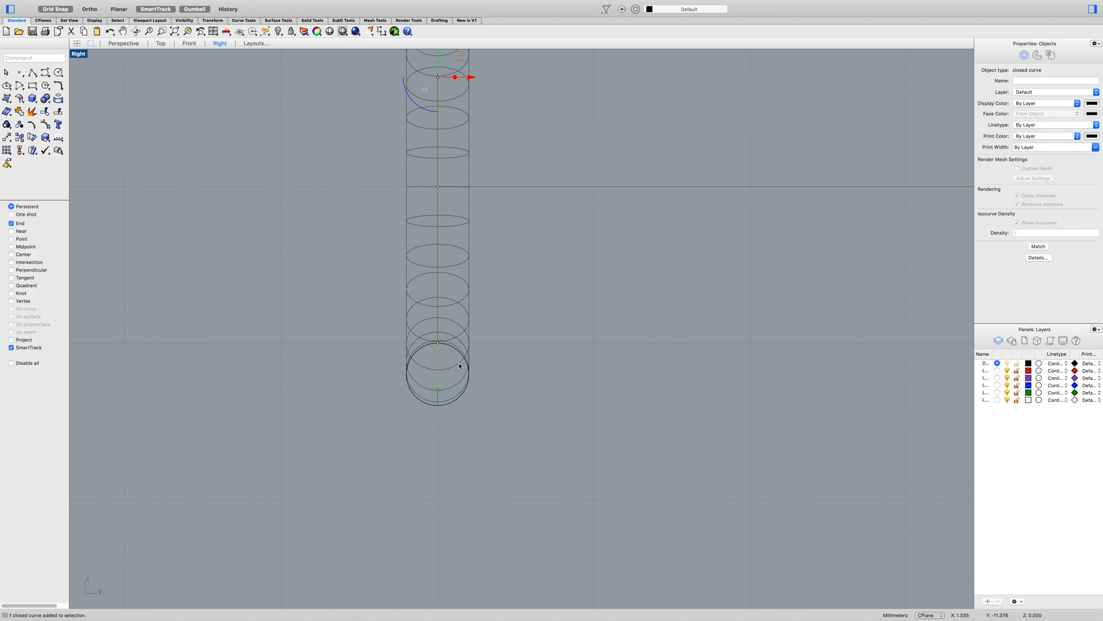
{"action": "left_click", "coordinate": [508, 362]}
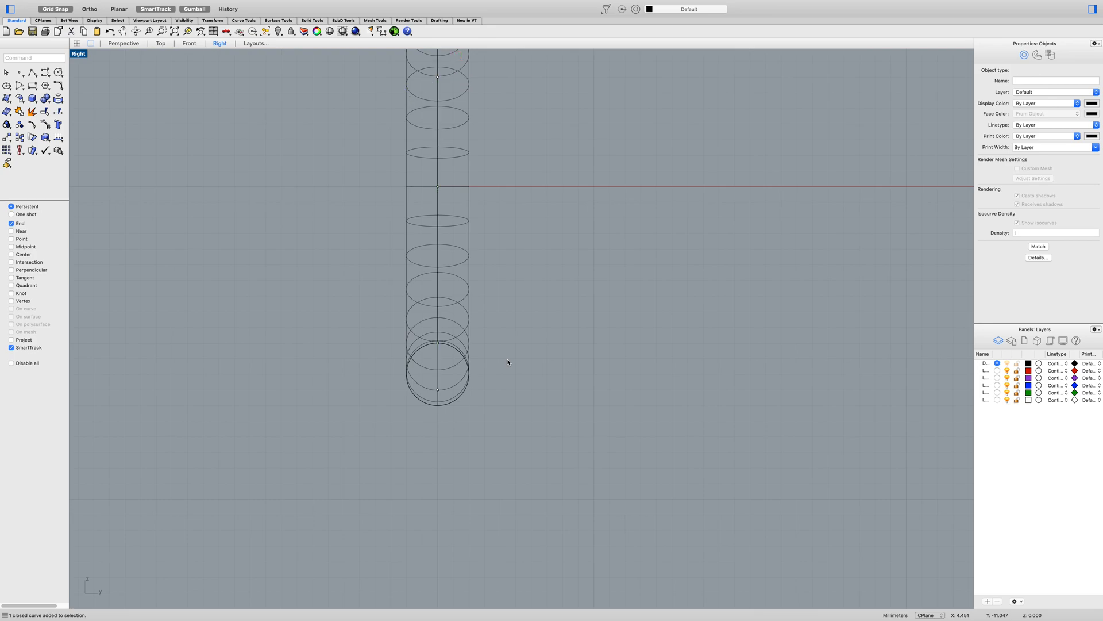
Draw a 1.5 mm radius circle in the Right view, beside the lower end of the swept ring.
{"action": "left_click", "coordinate": [58, 73]}
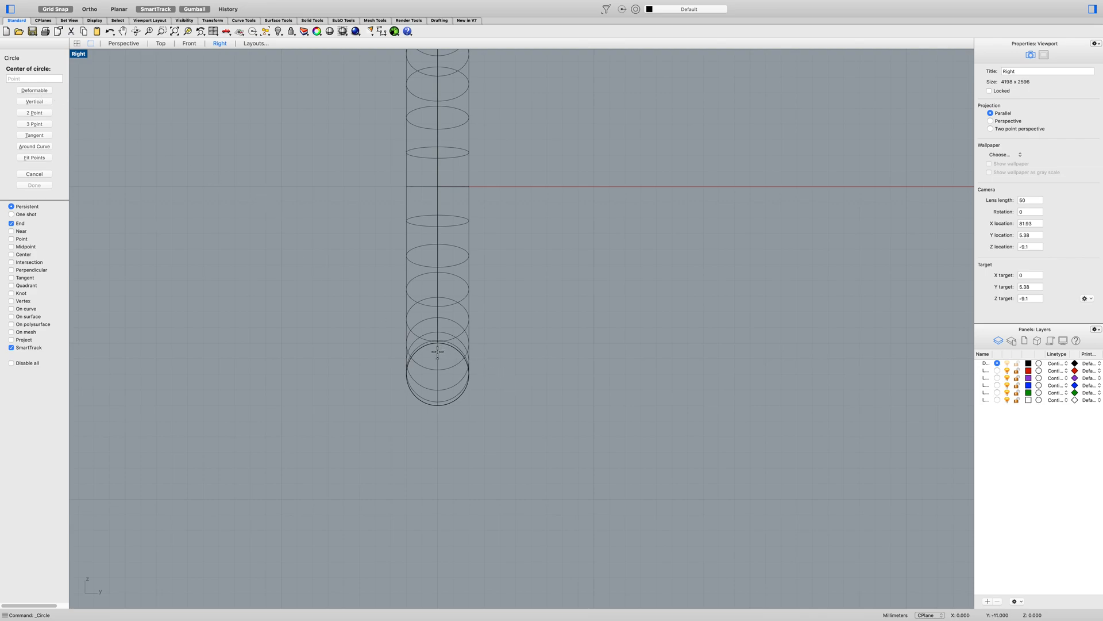
{"action": "left_click", "coordinate": [547, 374]}
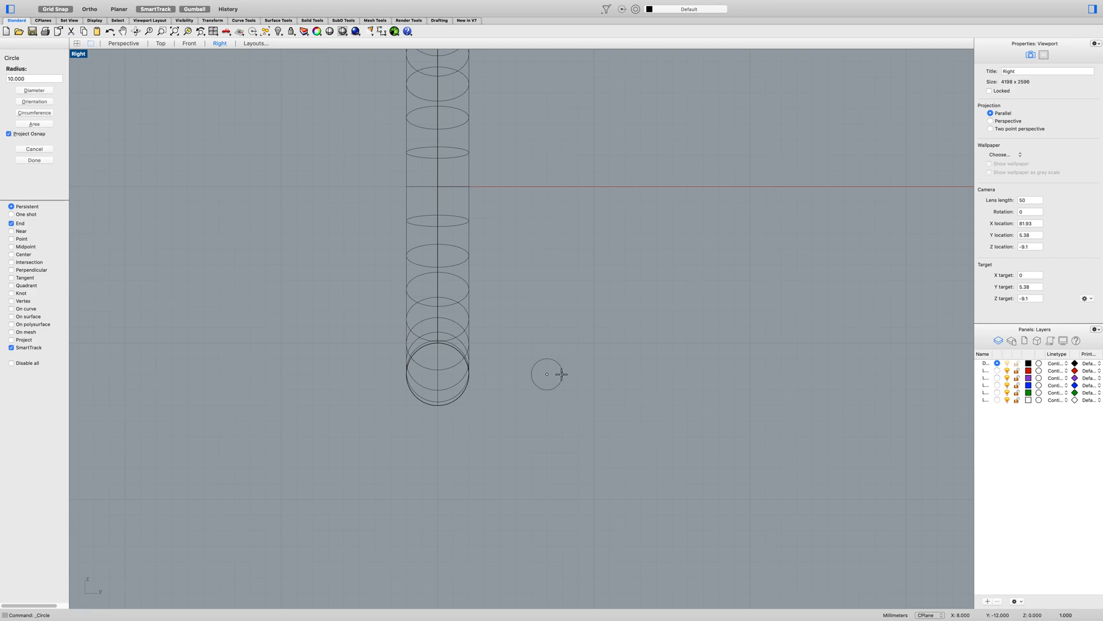
{"action": "type", "text": "1.5"}
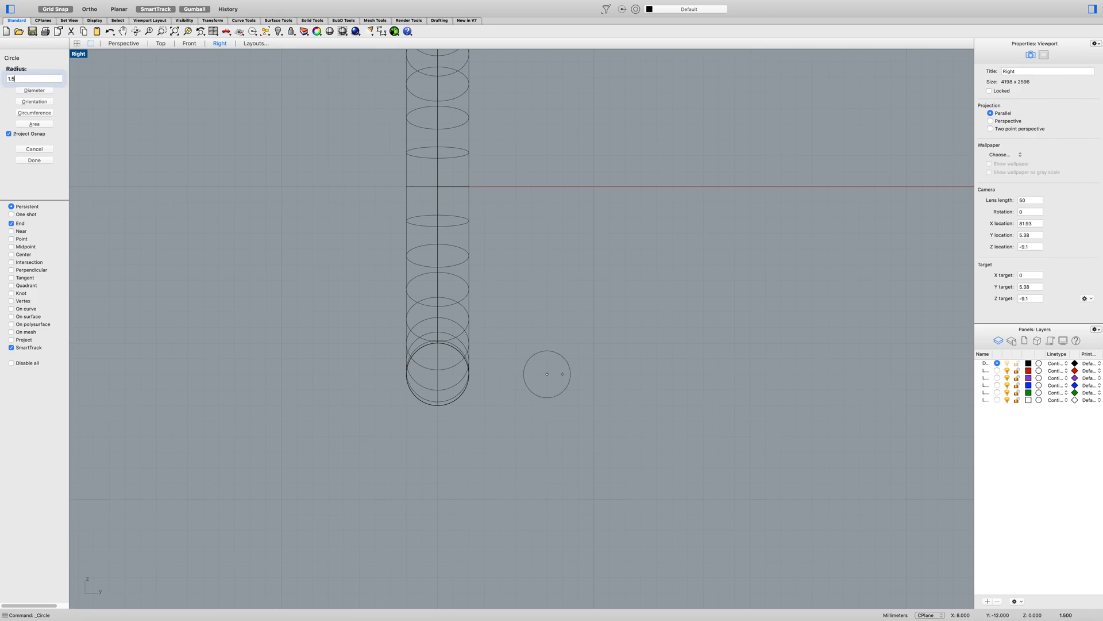
{"action": "key", "text": "Return"}
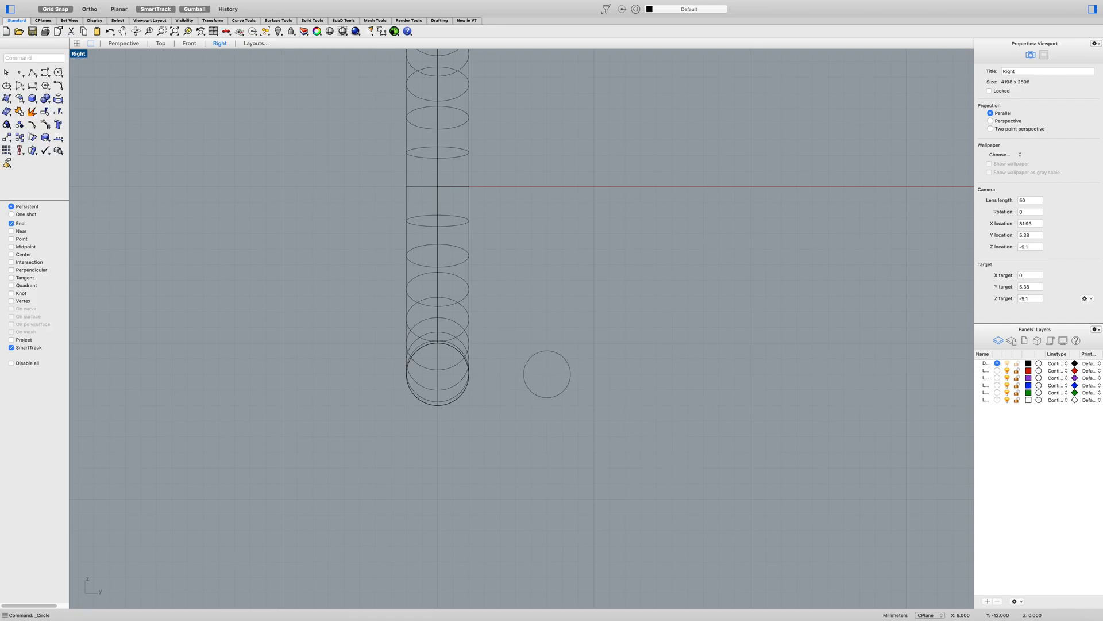
Turn on the Quadrant snap and move the 1.5 mm radius circle by its top quadrant onto the quadrant at the ring's inner bottom.
{"action": "left_click", "coordinate": [571, 377]}
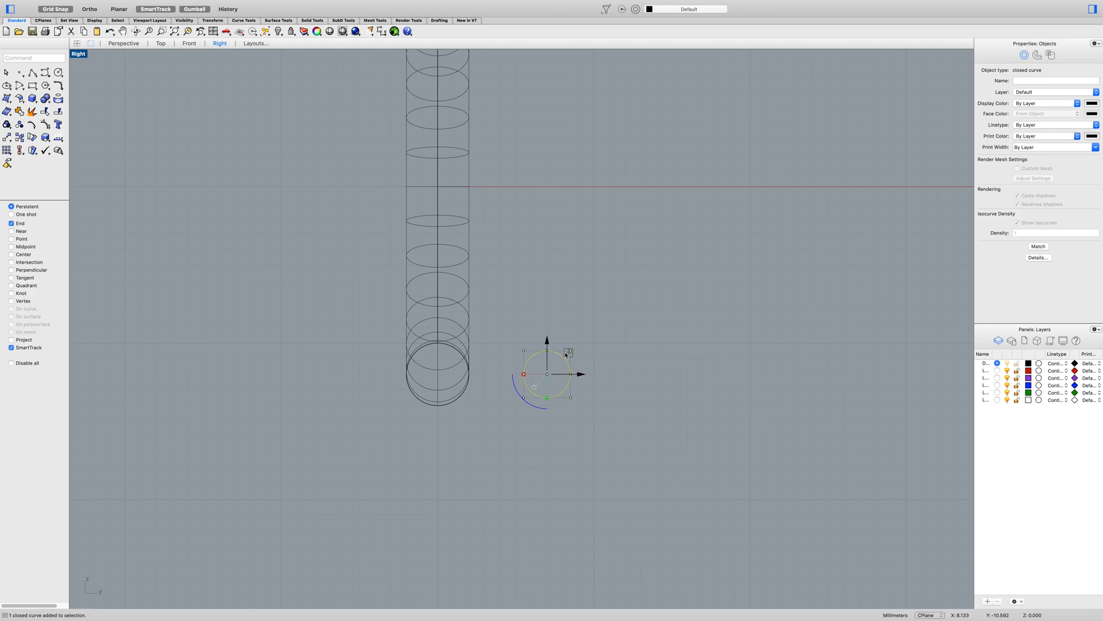
{"action": "left_click_drag", "start_coordinate": [568, 356], "coordinate": [529, 355]}
{"action": "mouse_move", "coordinate": [539, 353]}
{"action": "left_mouse_down"}
{"action": "mouse_move", "coordinate": [457, 353]}
{"action": "mouse_move", "coordinate": [535, 353]}
{"action": "left_mouse_up"}
{"action": "left_click", "coordinate": [537, 315]}
{"action": "left_click", "coordinate": [526, 355]}
{"action": "left_click", "coordinate": [285, 4]}
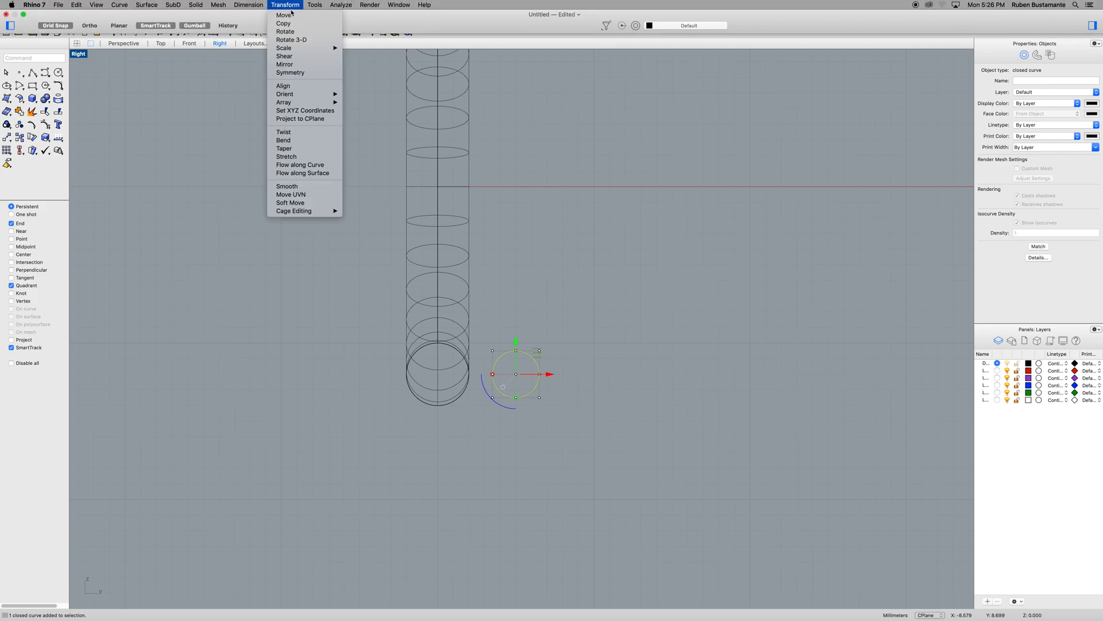
{"action": "left_click", "coordinate": [291, 16]}
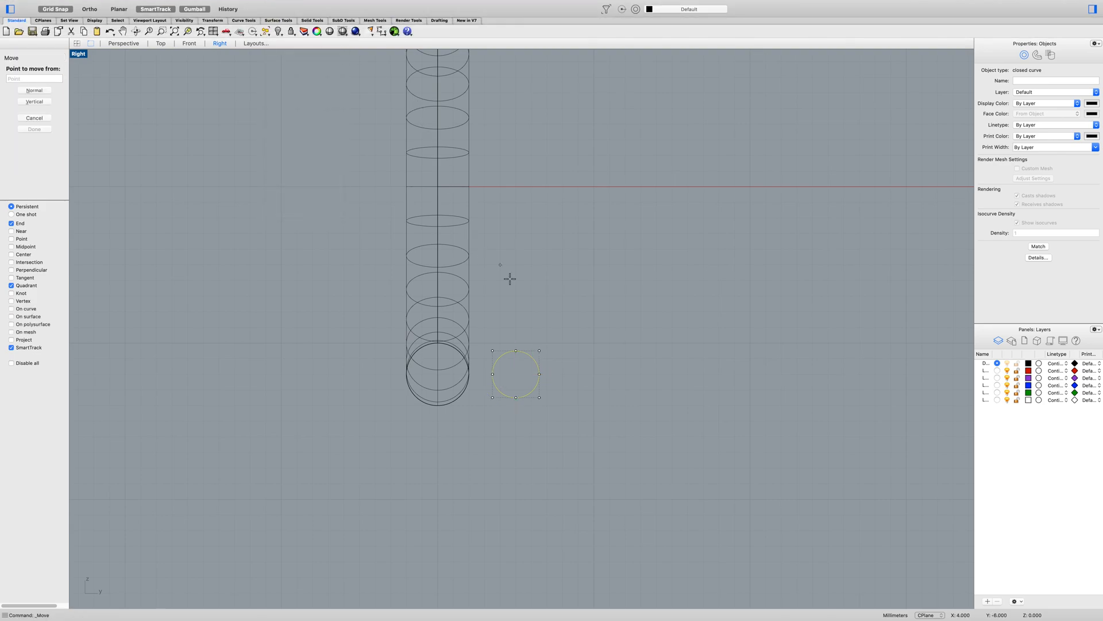
{"action": "left_click", "coordinate": [516, 351]}
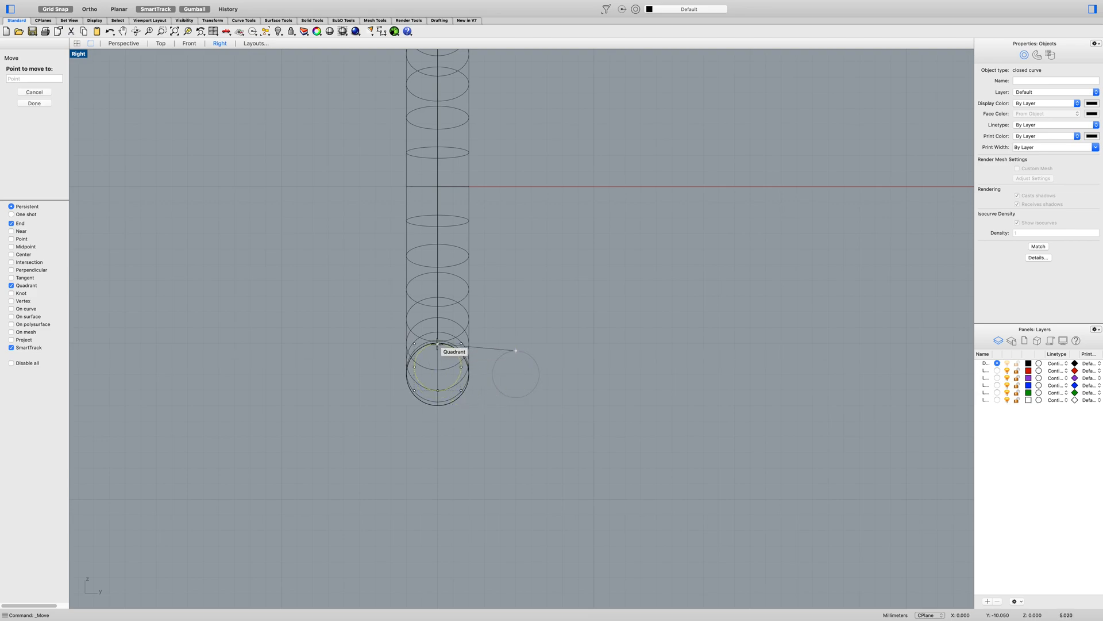
{"action": "left_click", "coordinate": [437, 344]}
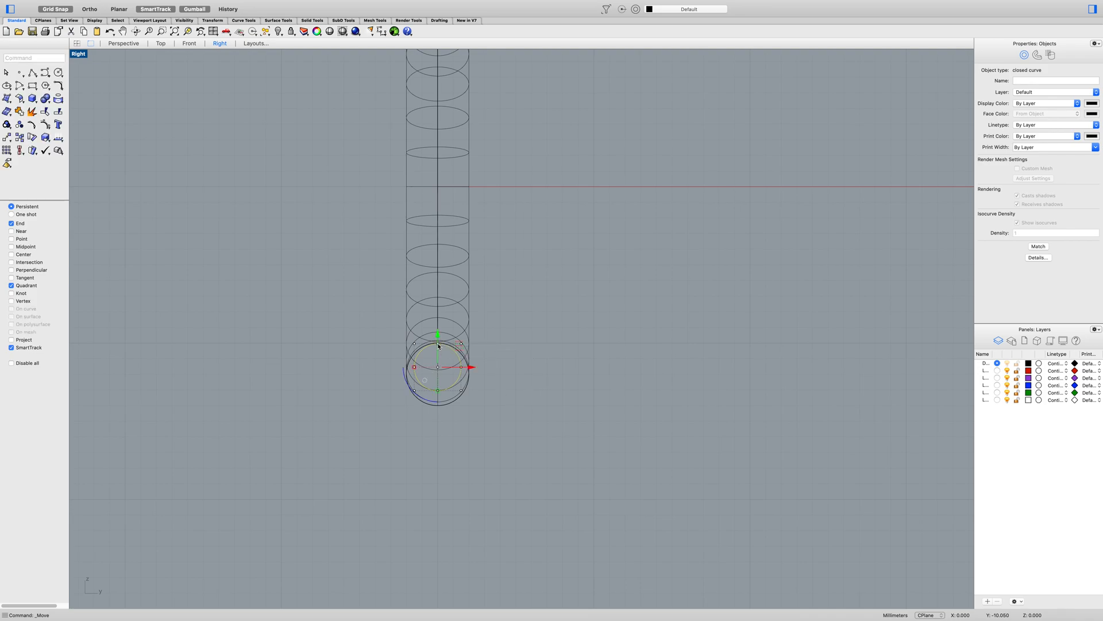
{"action": "left_click", "coordinate": [515, 360]}
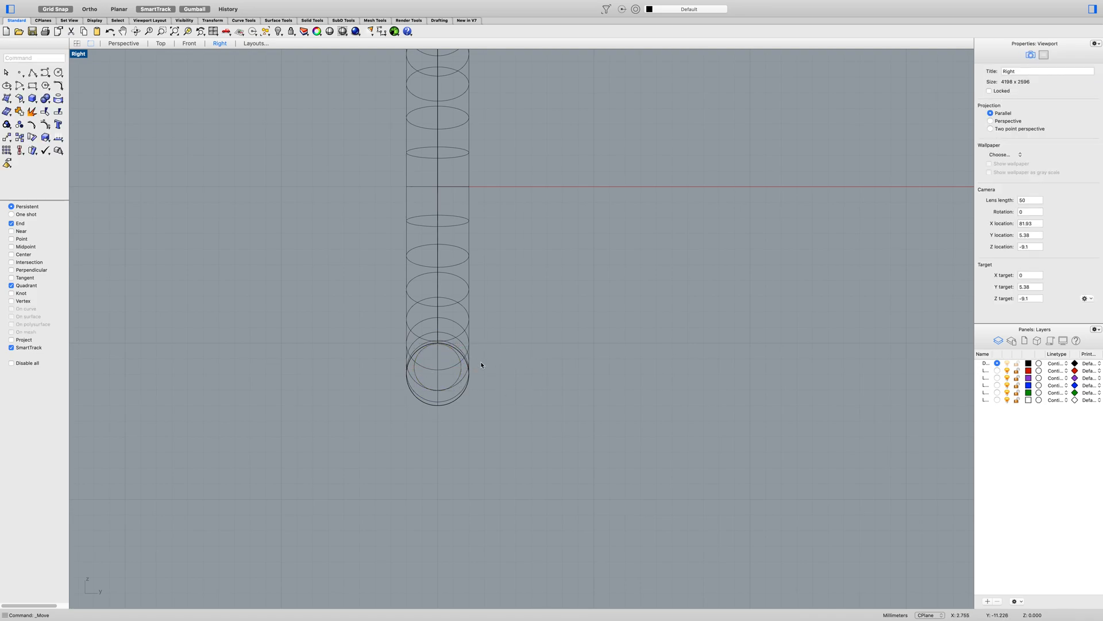
{"action": "scroll", "coordinate": [428, 307], "scroll_direction": "down", "scroll_amount": 5}
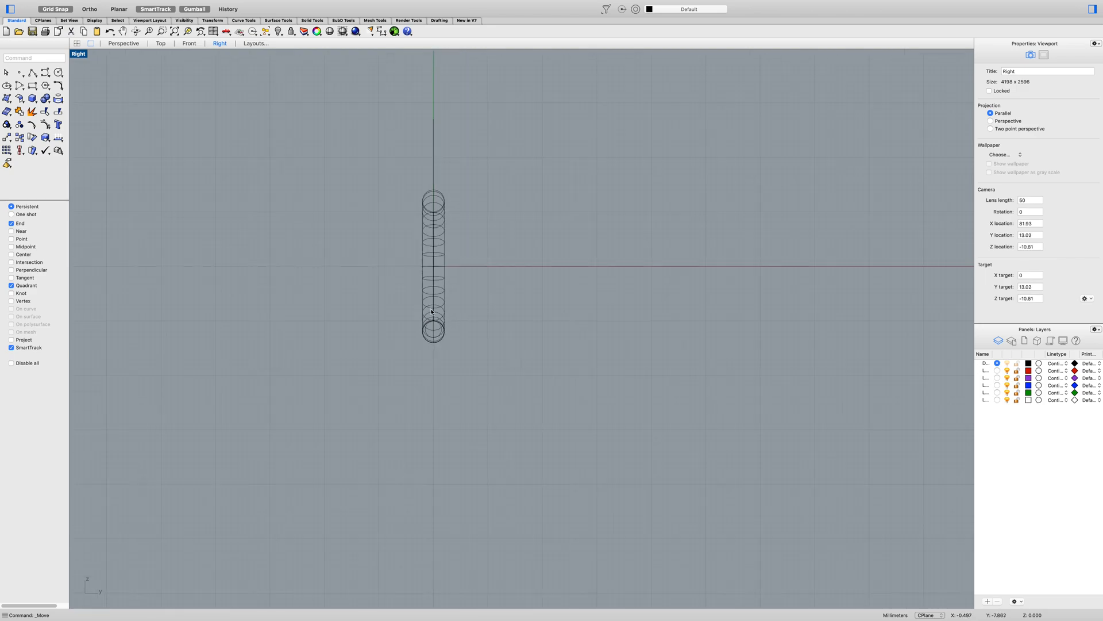
{"action": "scroll", "coordinate": [433, 236], "scroll_direction": "up", "scroll_amount": 6}
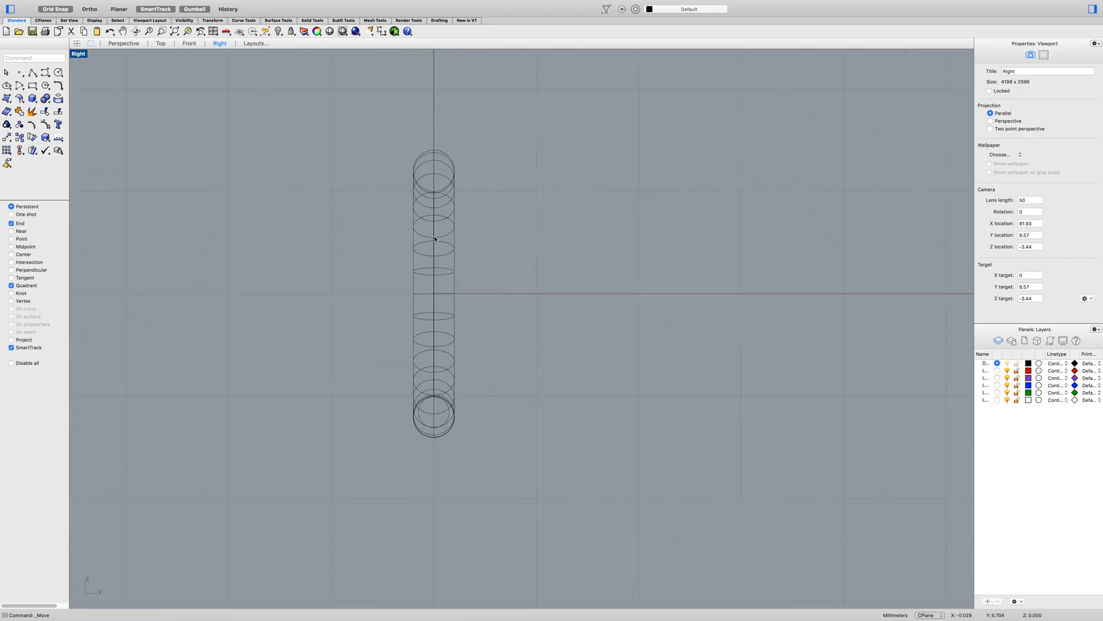
{"action": "double_click", "coordinate": [81, 54]}
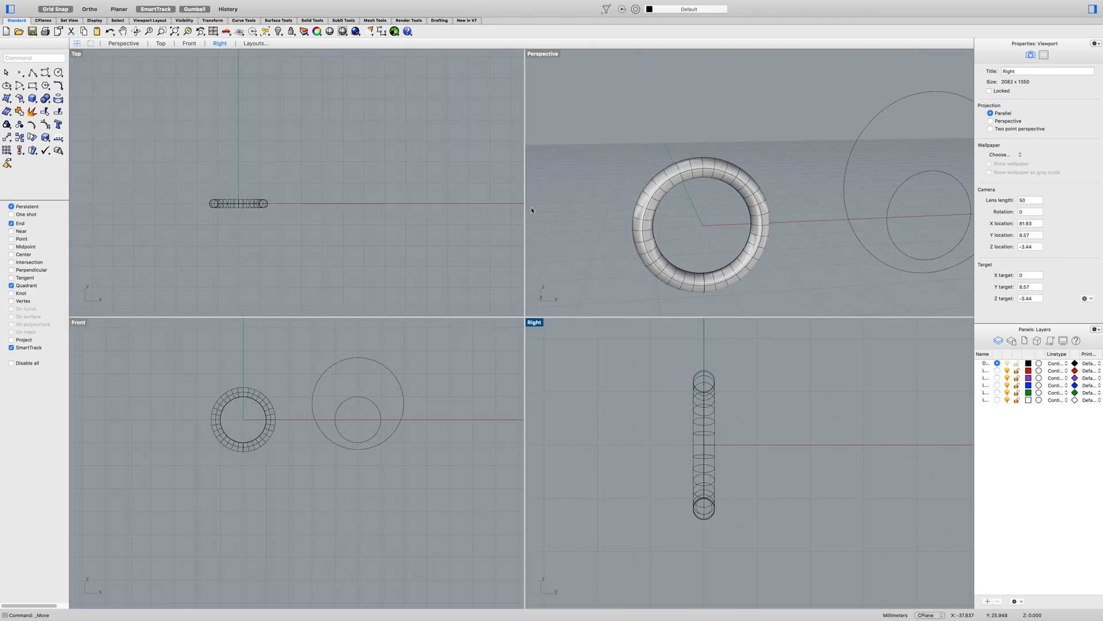
{"action": "scroll", "coordinate": [648, 300], "scroll_direction": "down", "scroll_amount": 10}
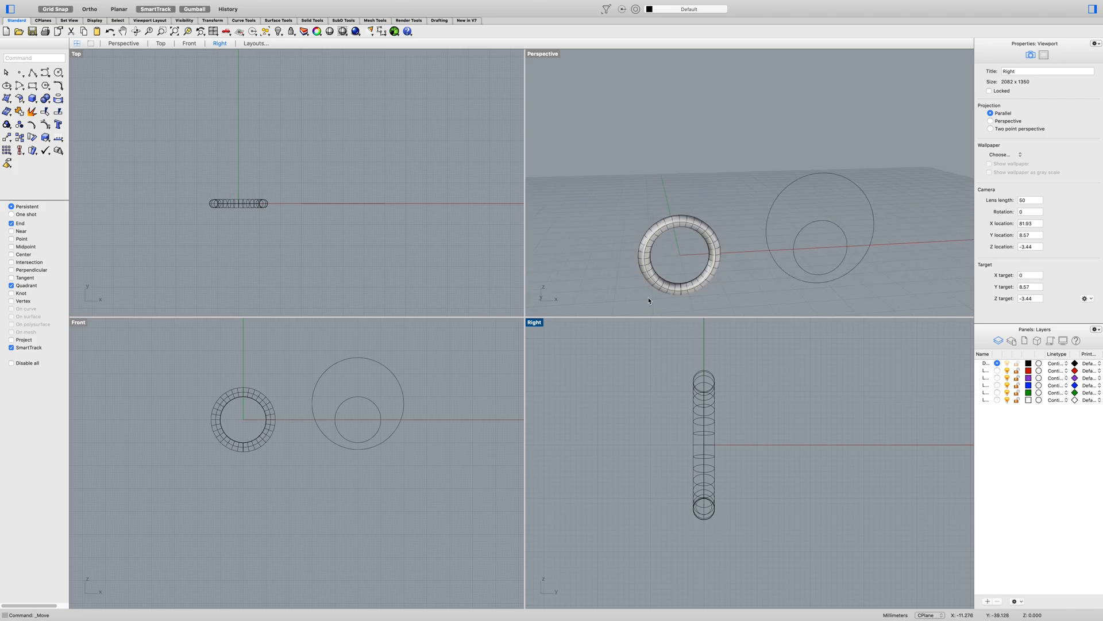
{"action": "scroll", "coordinate": [660, 302], "scroll_direction": "up", "scroll_amount": 10}
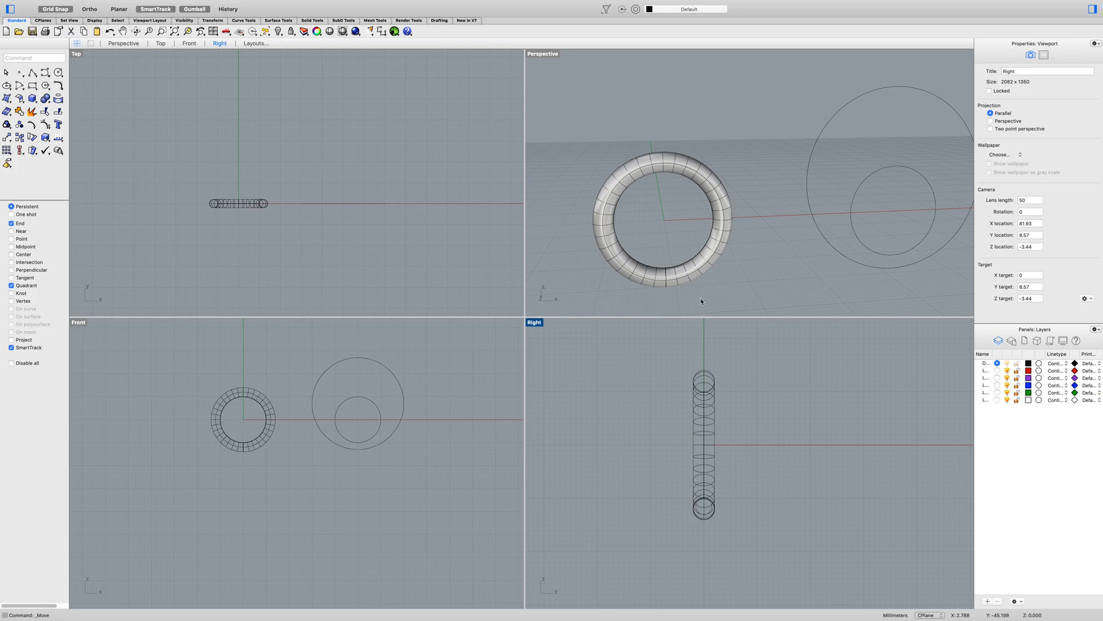
{"action": "left_click", "coordinate": [666, 278]}
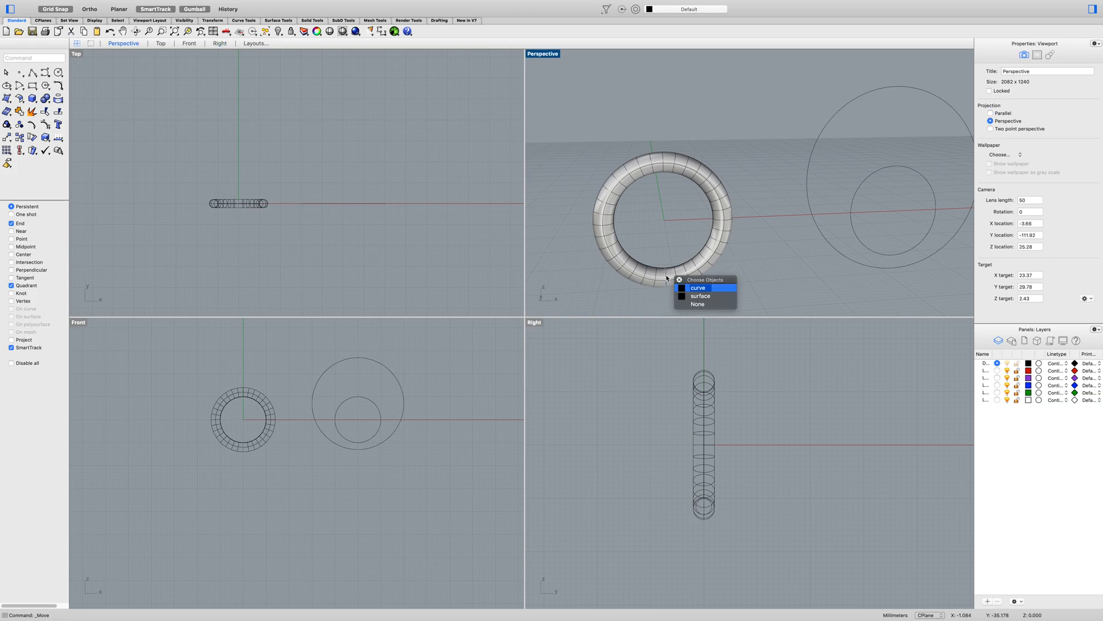
{"action": "left_click", "coordinate": [695, 288]}
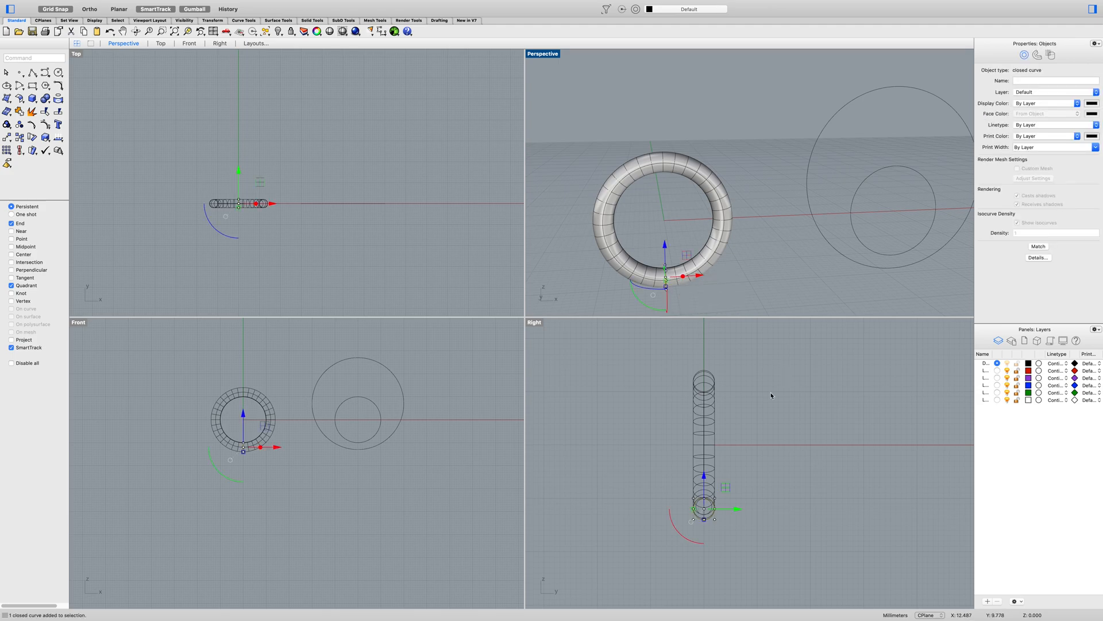
{"action": "left_click", "coordinate": [756, 457]}
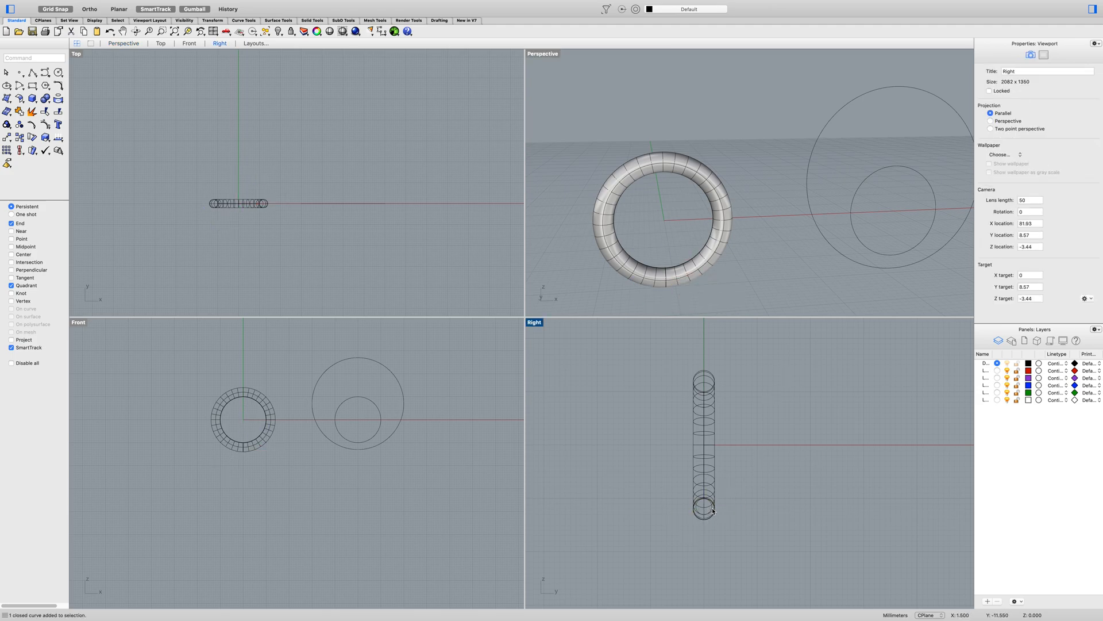
Move the 1.5 mm radius circle about 50 mm along X in the Front view, between the lower edges of the two off-centre circles.
{"action": "left_click", "coordinate": [713, 510]}
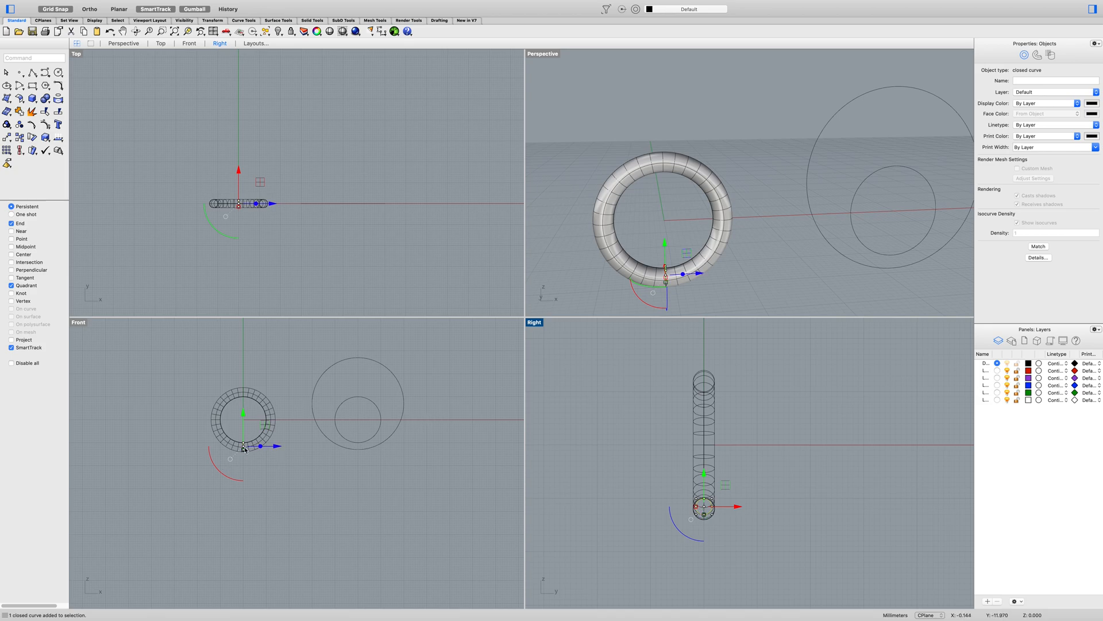
{"action": "scroll", "coordinate": [243, 451], "scroll_direction": "up", "scroll_amount": 2}
{"action": "double_click", "coordinate": [81, 325]}
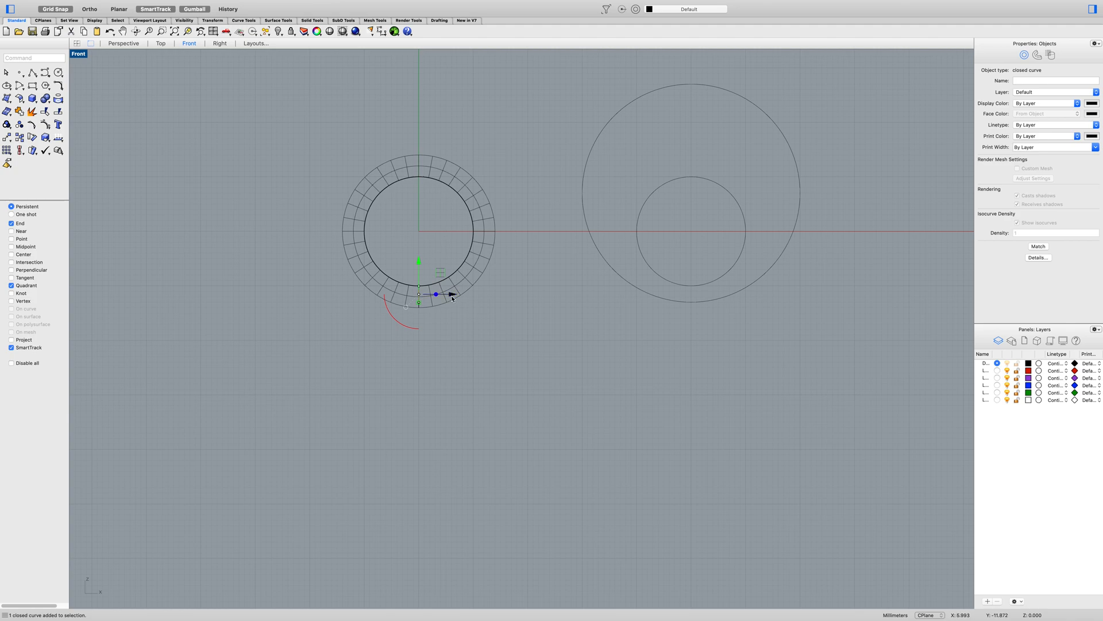
{"action": "left_click_drag", "start_coordinate": [452, 298], "coordinate": [724, 294]}
{"action": "left_click", "coordinate": [694, 341]}
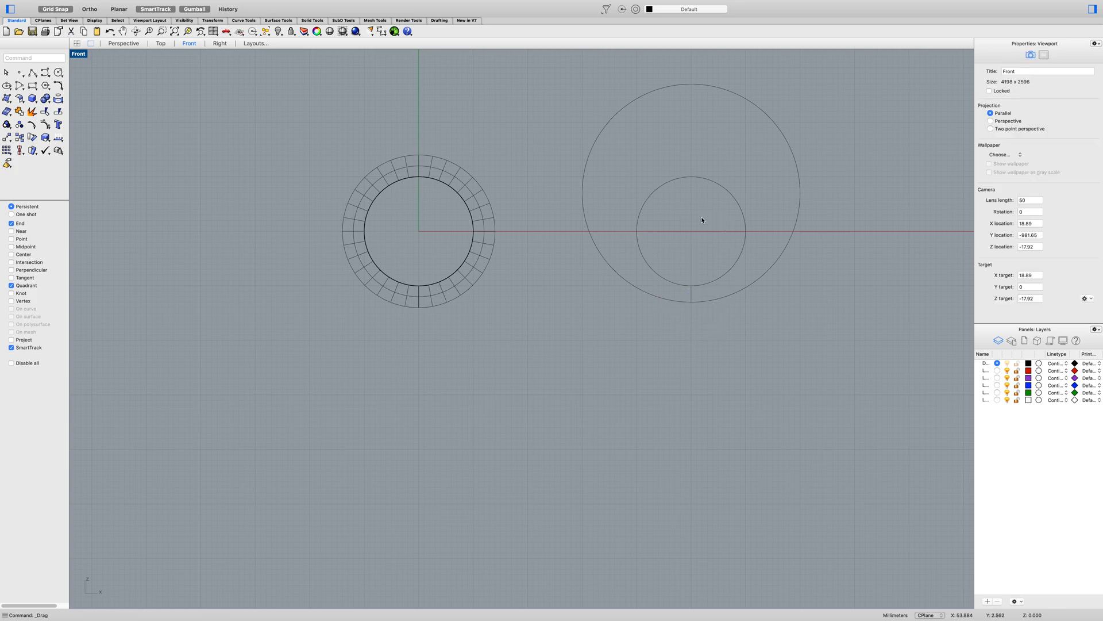
Start a two-rail sweep in the Perspective view using the large and small off-centre circles as rails and the small circle between them as cross-section.
{"action": "double_click", "coordinate": [81, 54]}
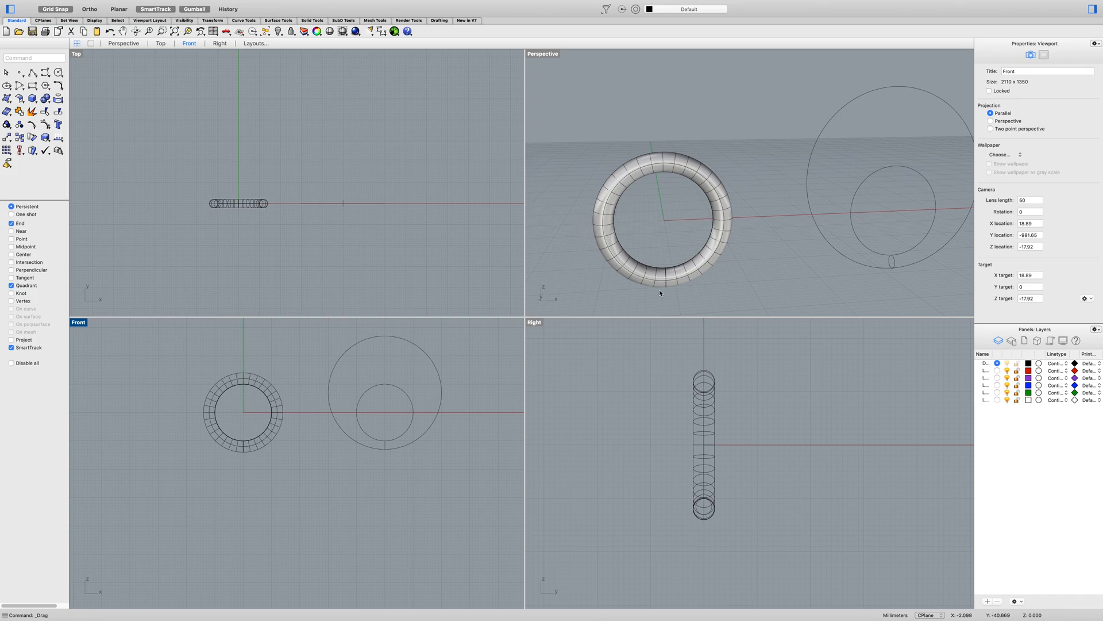
{"action": "scroll", "coordinate": [703, 282], "scroll_direction": "down", "scroll_amount": 3}
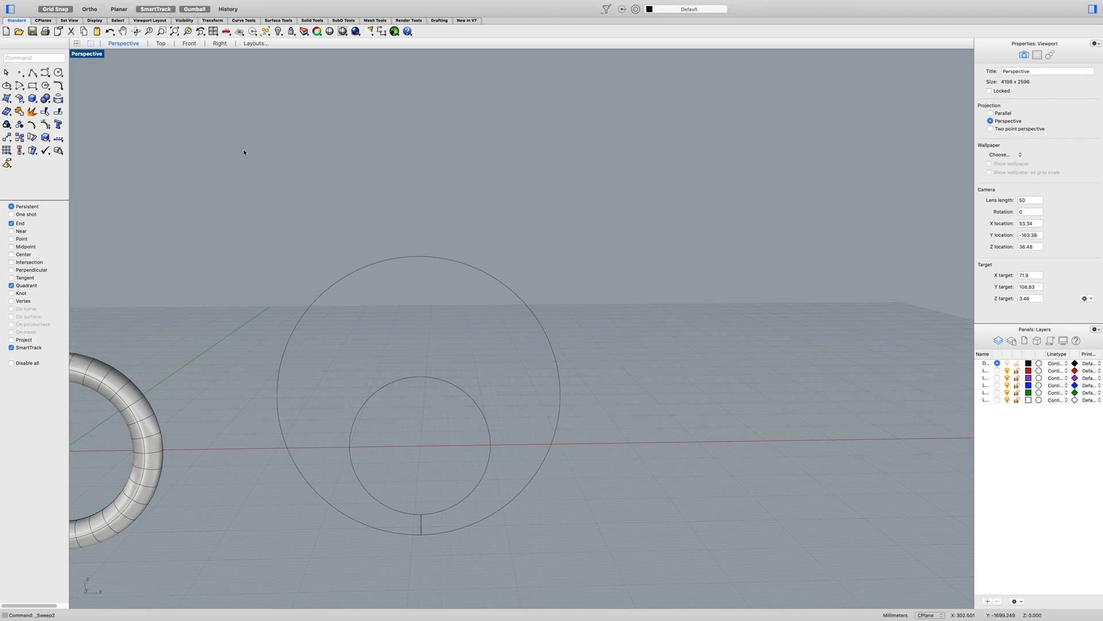
{"action": "mouse_move", "coordinate": [241, 3]}
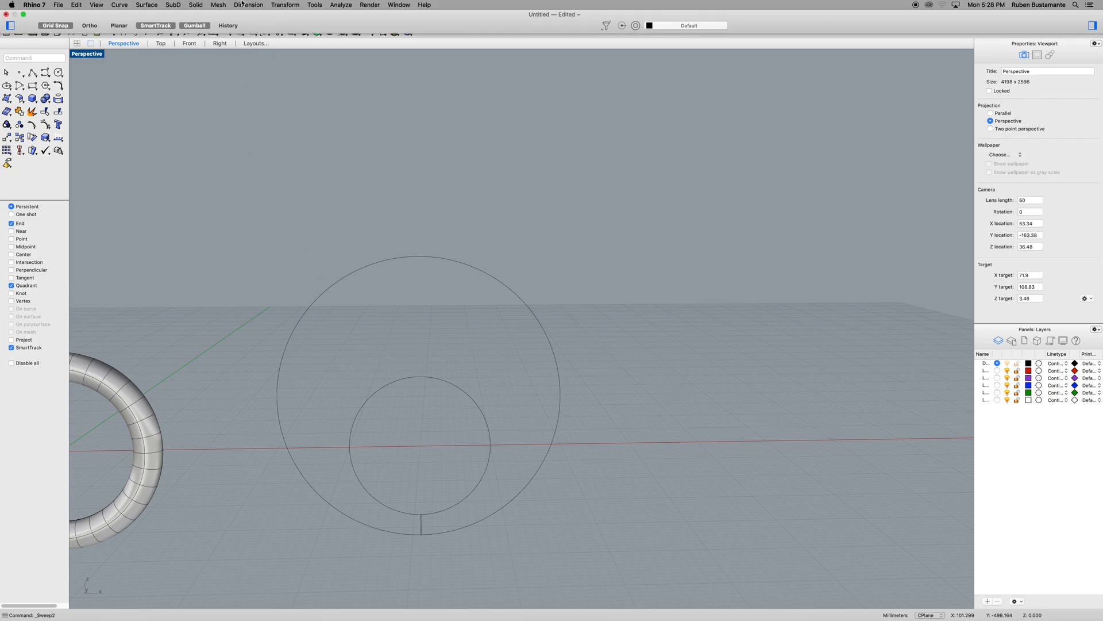
{"action": "left_click", "coordinate": [153, 5]}
{"action": "left_click", "coordinate": [156, 39]}
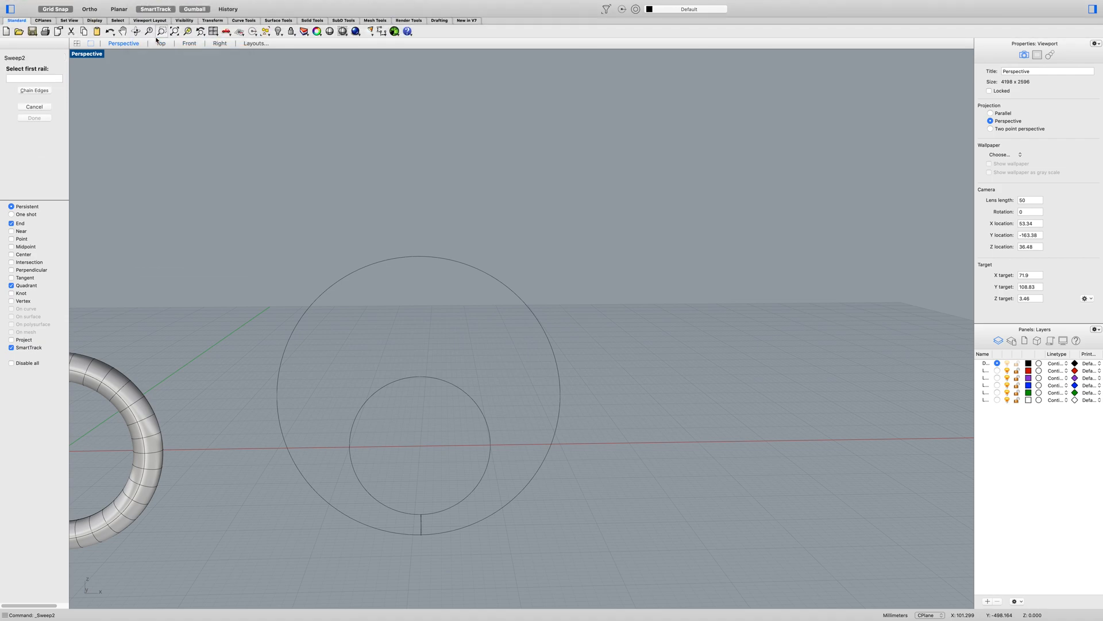
{"action": "left_click", "coordinate": [451, 262]}
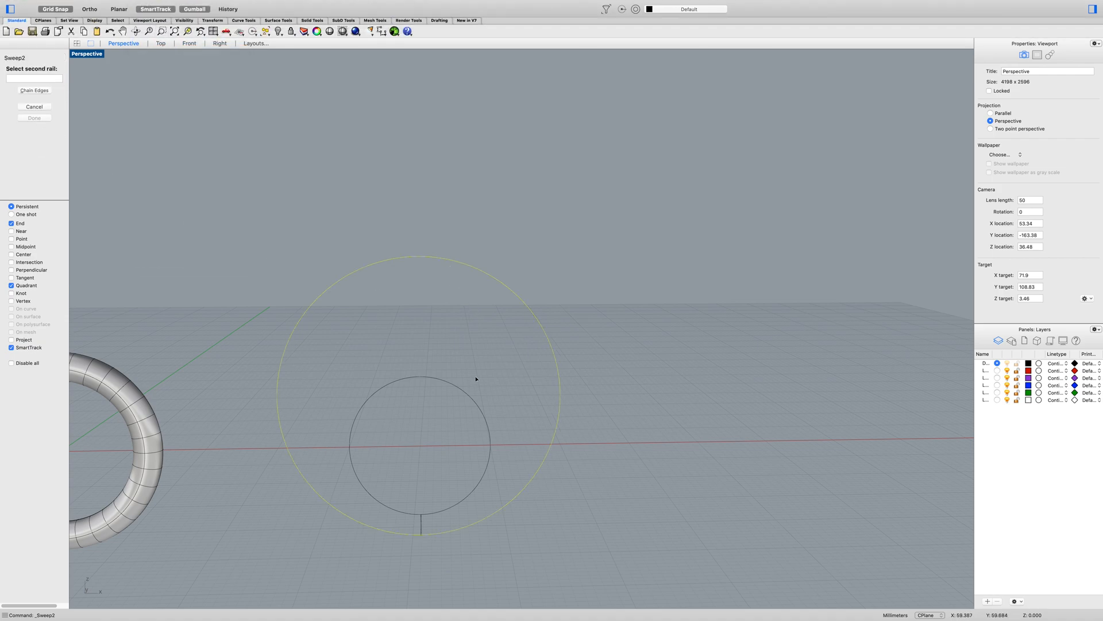
{"action": "left_click", "coordinate": [464, 396]}
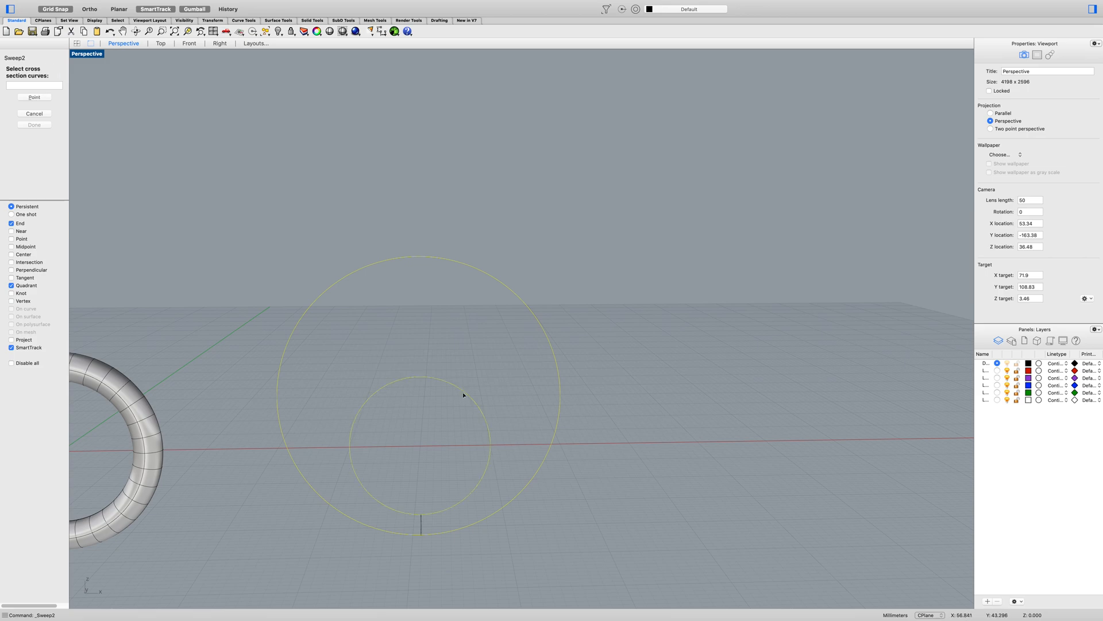
{"action": "left_click", "coordinate": [421, 525]}
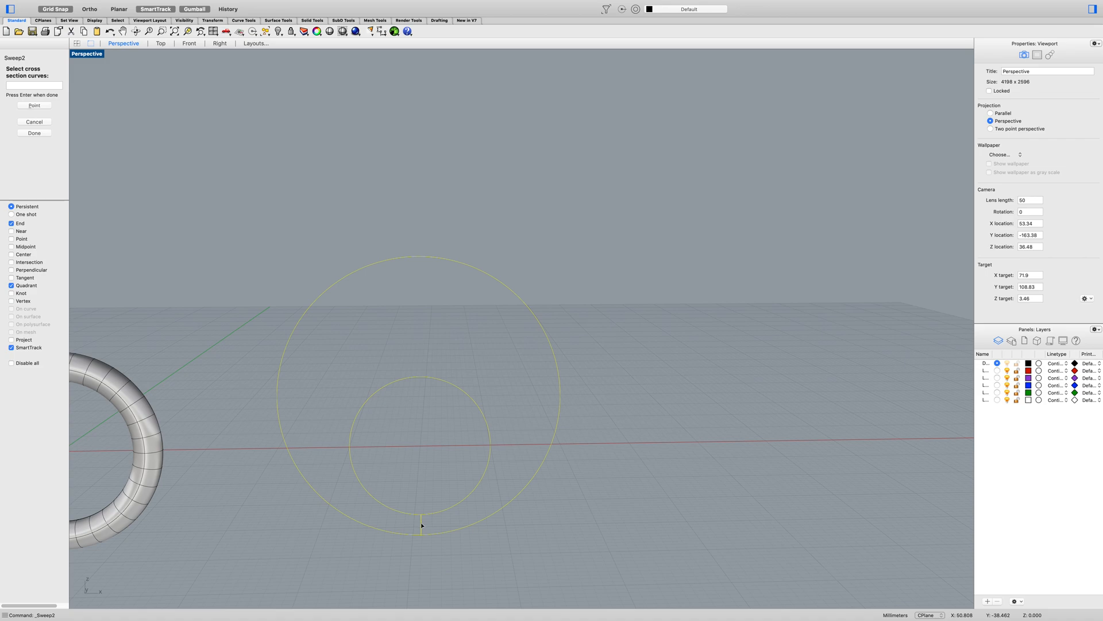
Accept the default seam and create the tapered ring as a closed sweep with unchanged cross sections and Position continuity on both edges.
{"action": "key", "text": "Return"}
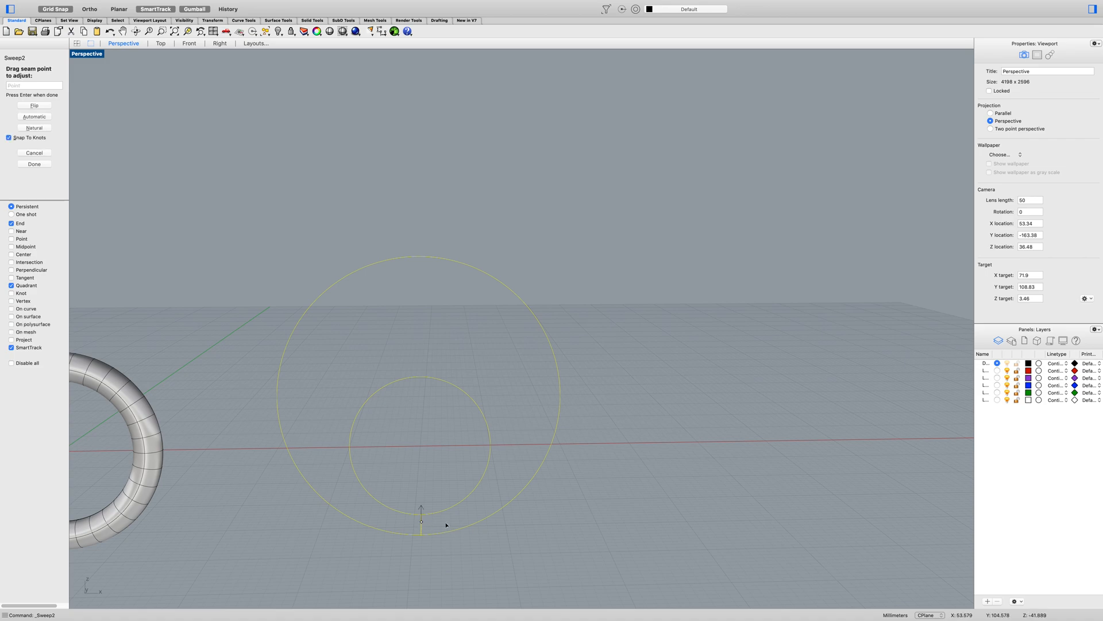
{"action": "key", "text": "Return"}
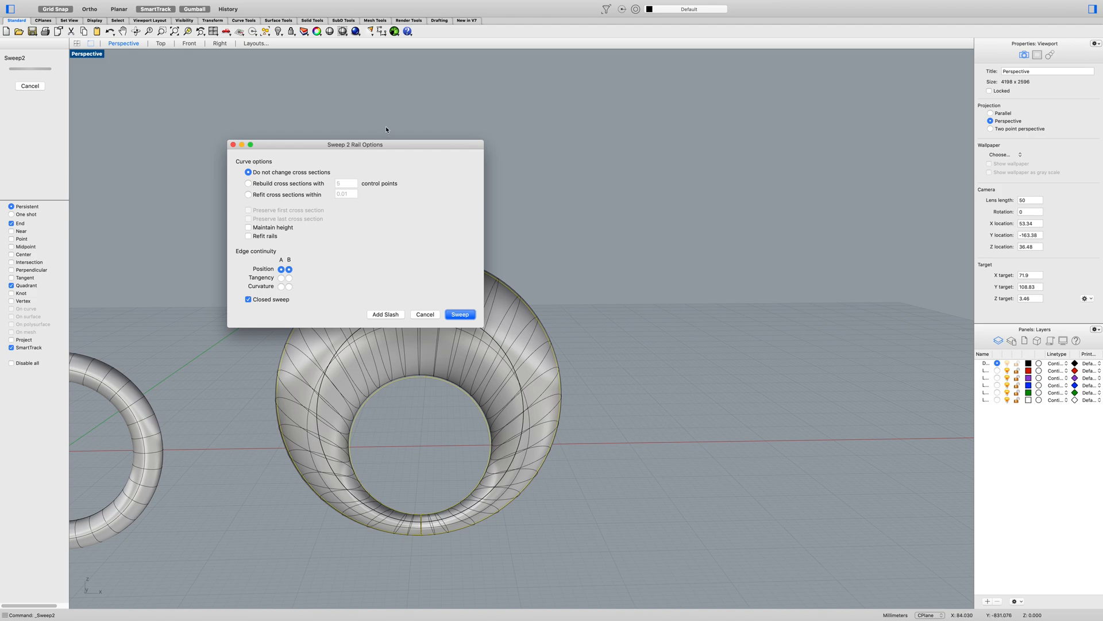
{"action": "left_click_drag", "start_coordinate": [387, 145], "coordinate": [403, 60]}
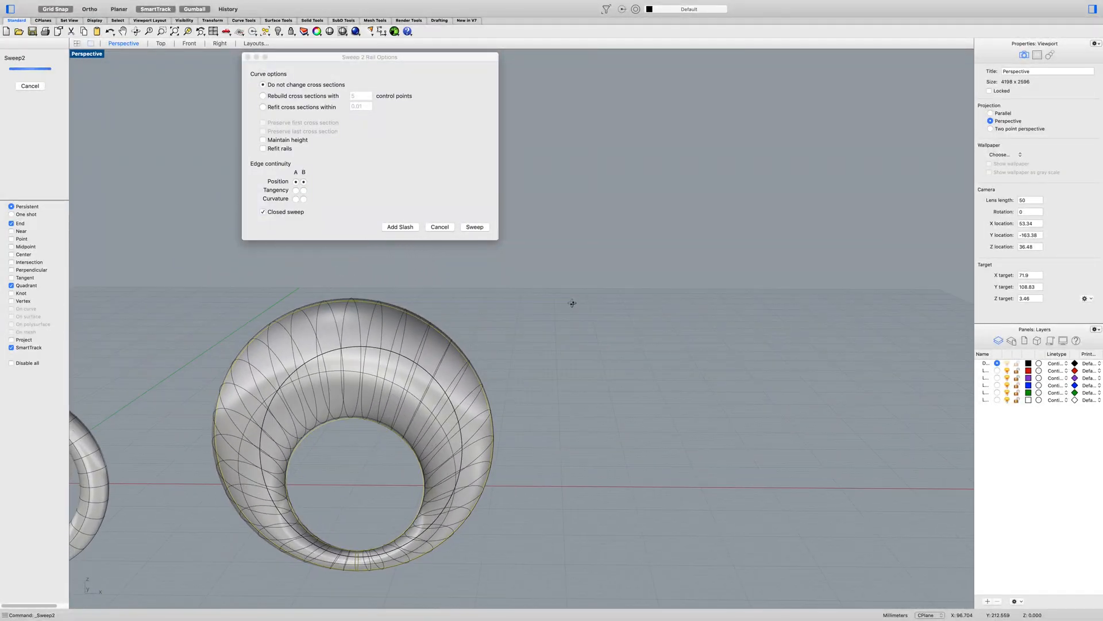
{"action": "mouse_move", "coordinate": [572, 303]}
{"action": "right_mouse_down"}
{"action": "mouse_move", "coordinate": [562, 300]}
{"action": "mouse_move", "coordinate": [573, 300]}
{"action": "right_mouse_up"}
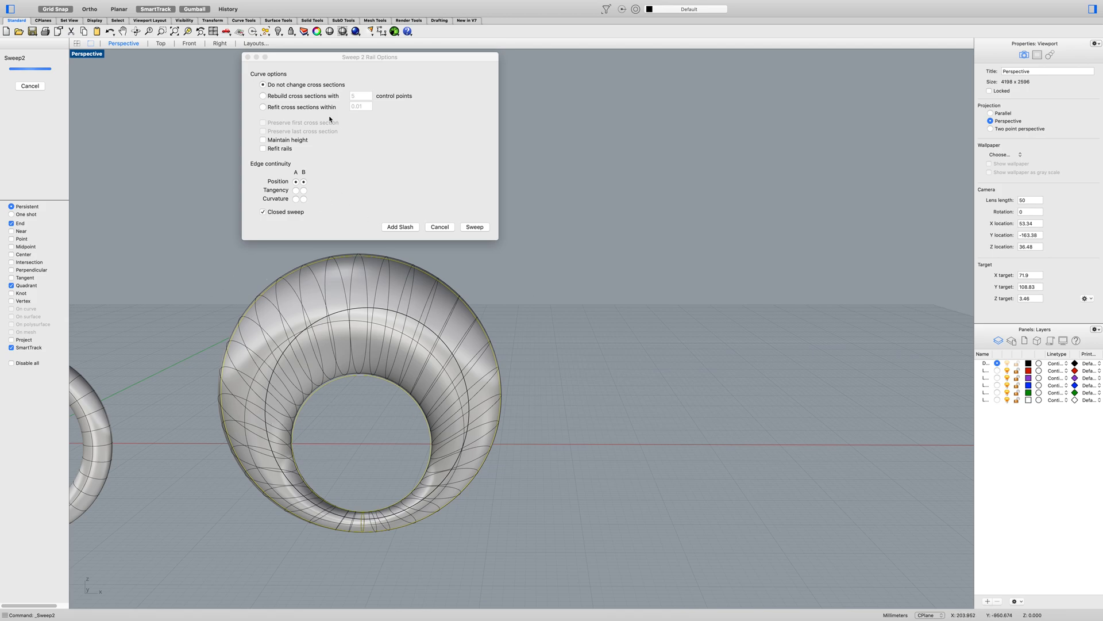
{"action": "left_click", "coordinate": [473, 227]}
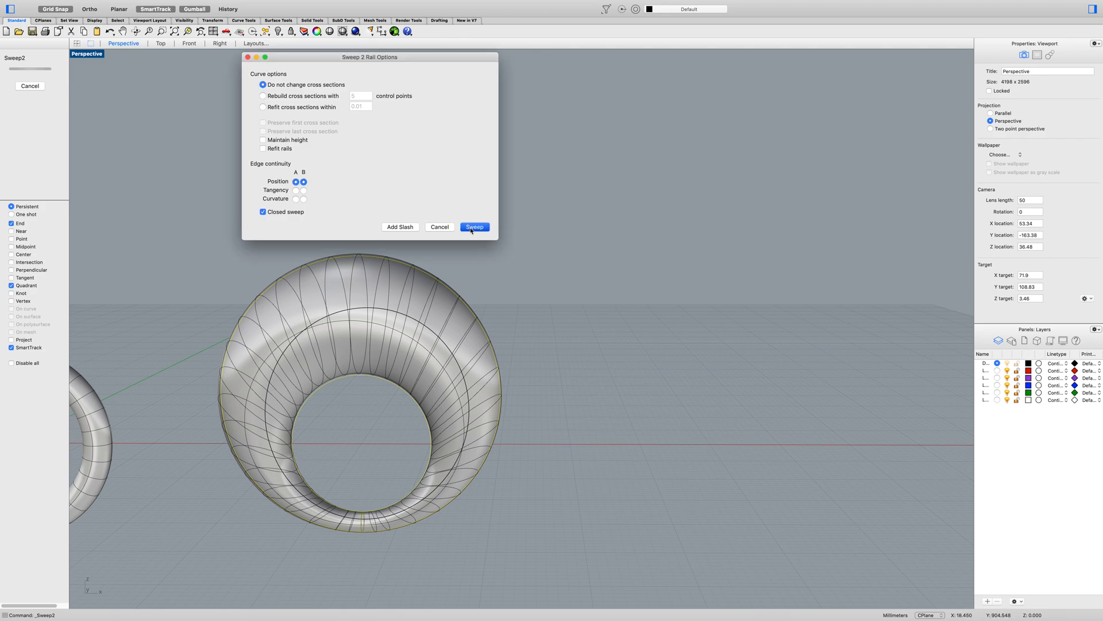
Set the Perspective view's display mode to Rendered, with both the uniform and the tapered ring in view.
{"action": "scroll", "coordinate": [363, 365], "scroll_direction": "down", "scroll_amount": 5}
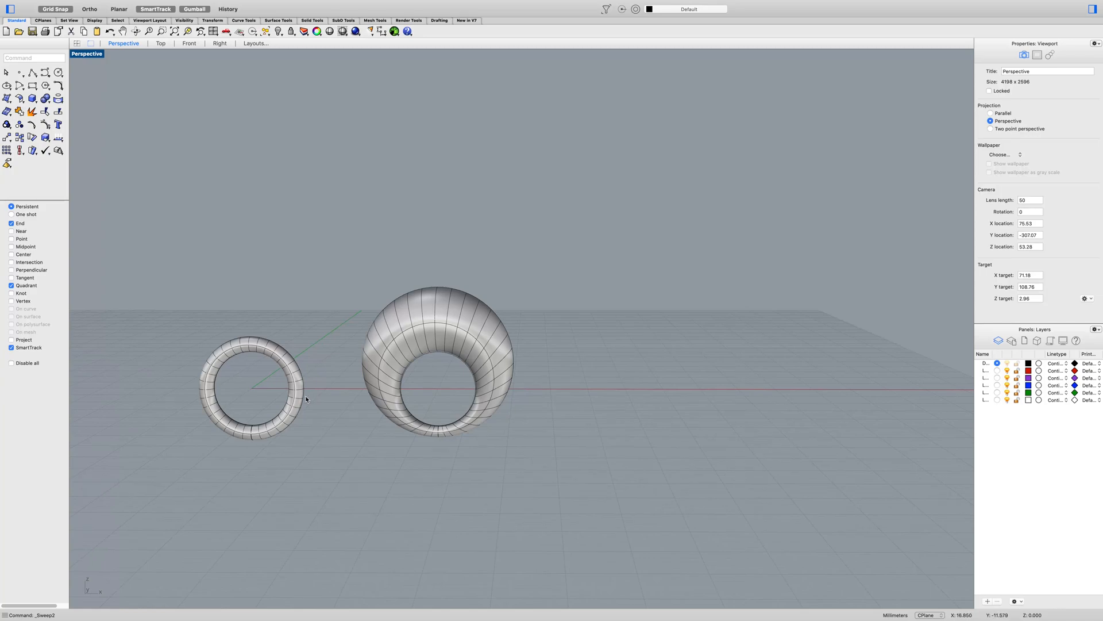
{"action": "right_click_drag", "start_coordinate": [306, 395], "coordinate": [323, 393]}
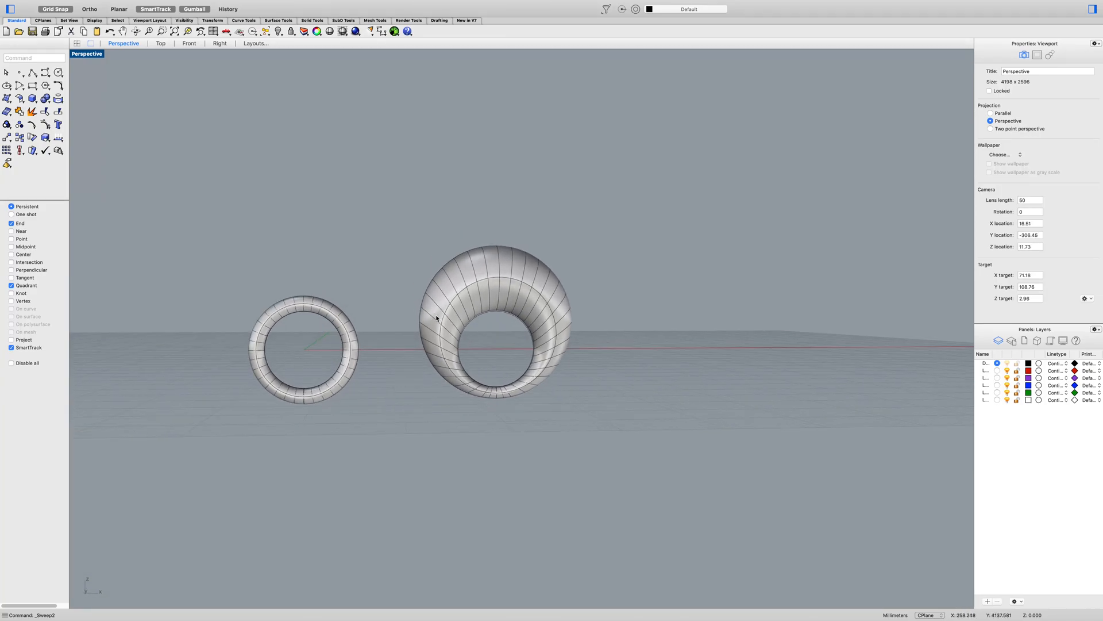
{"action": "right_click_drag", "start_coordinate": [399, 343], "coordinate": [392, 331]}
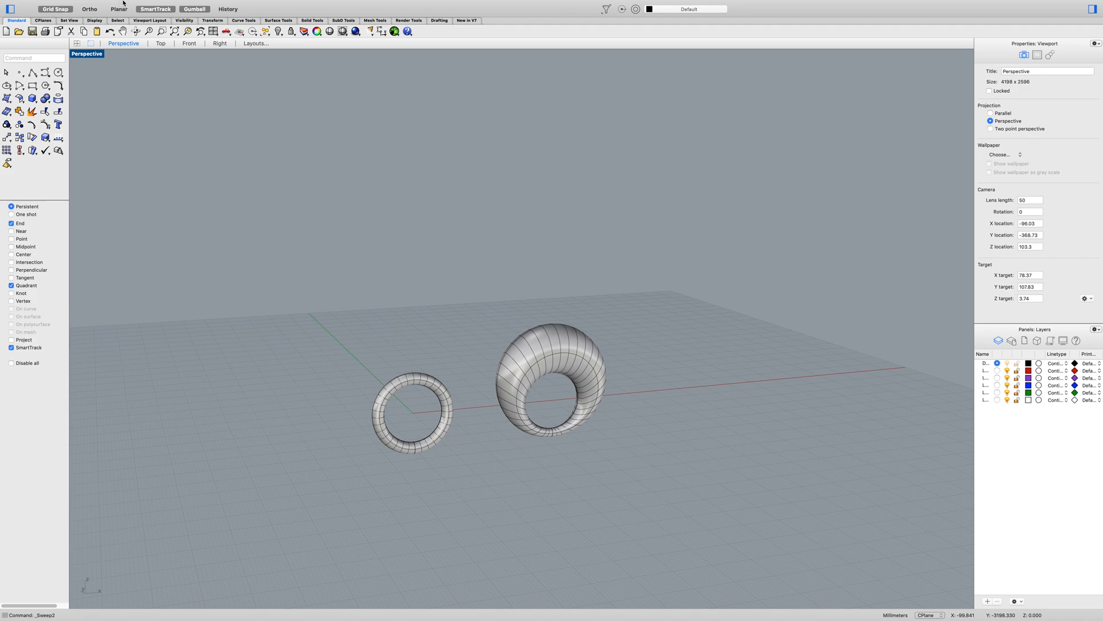
{"action": "left_click", "coordinate": [97, 4]}
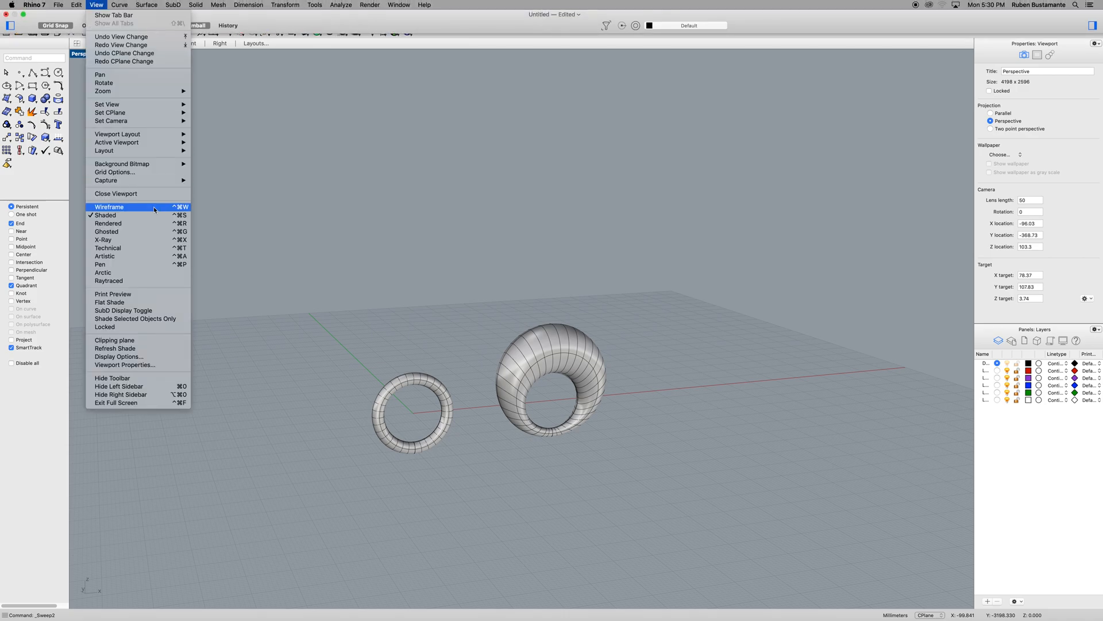
{"action": "left_click", "coordinate": [109, 223]}
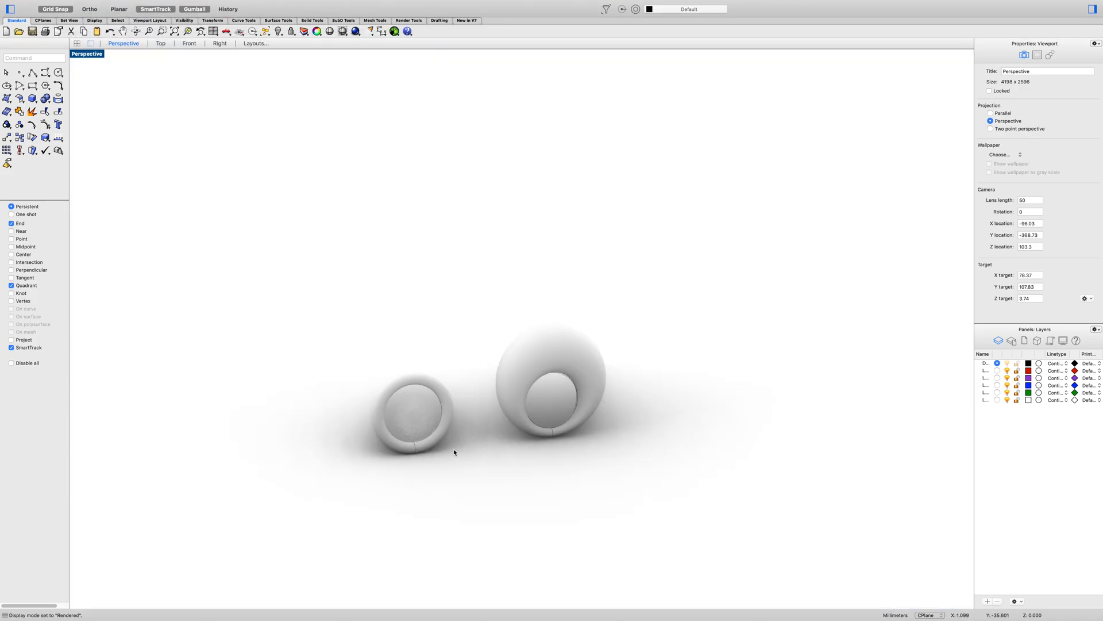
{"action": "scroll", "coordinate": [480, 472], "scroll_direction": "up", "scroll_amount": 3}
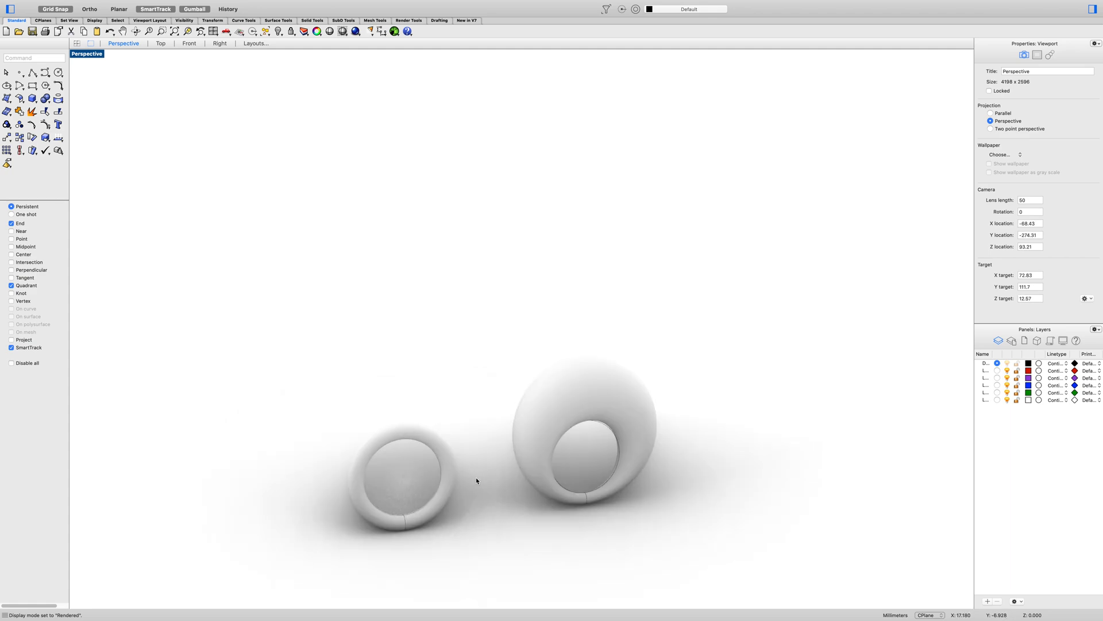